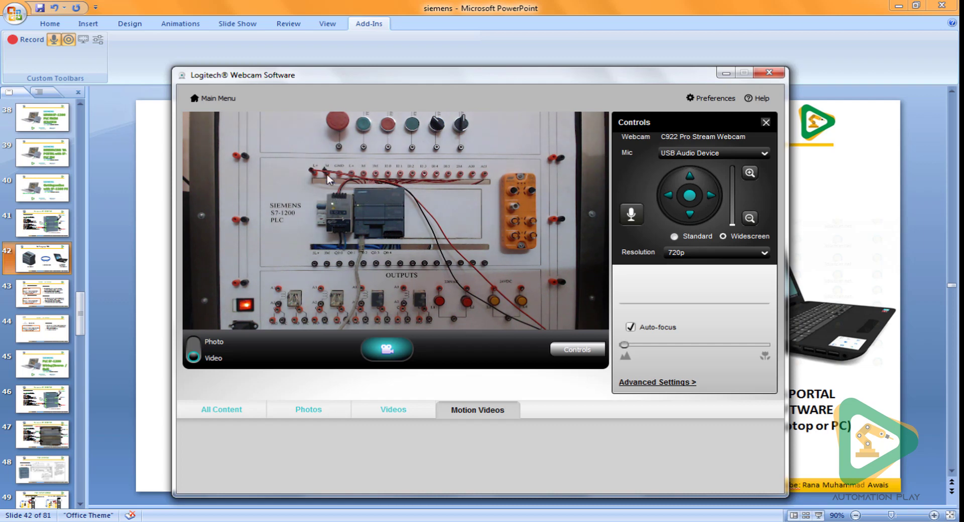
- Zoom the webcam view in on the S7-1200 PLC and its terminals
left_click(749, 174)
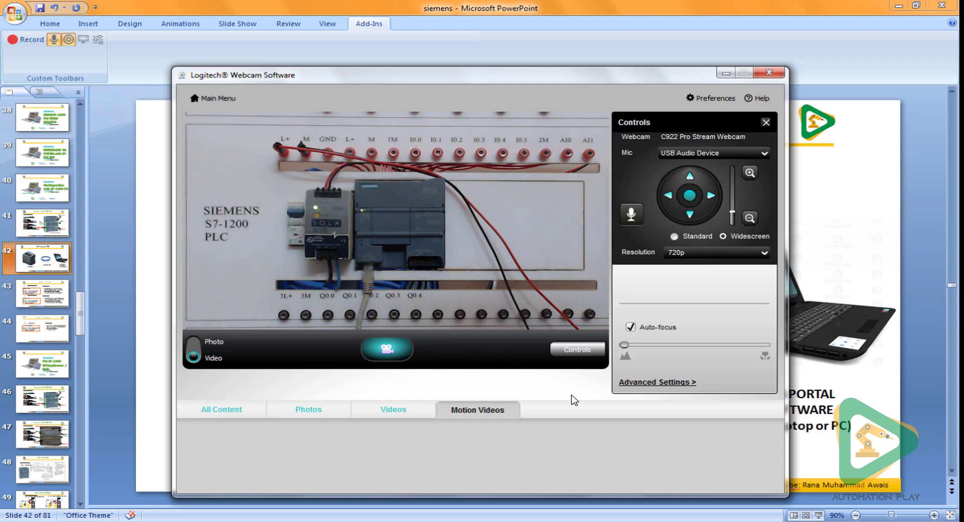
- Open the properties of Local Area Connection 2 from the computer's network adapter settings
right_click(876, 521)
left_click(874, 521)
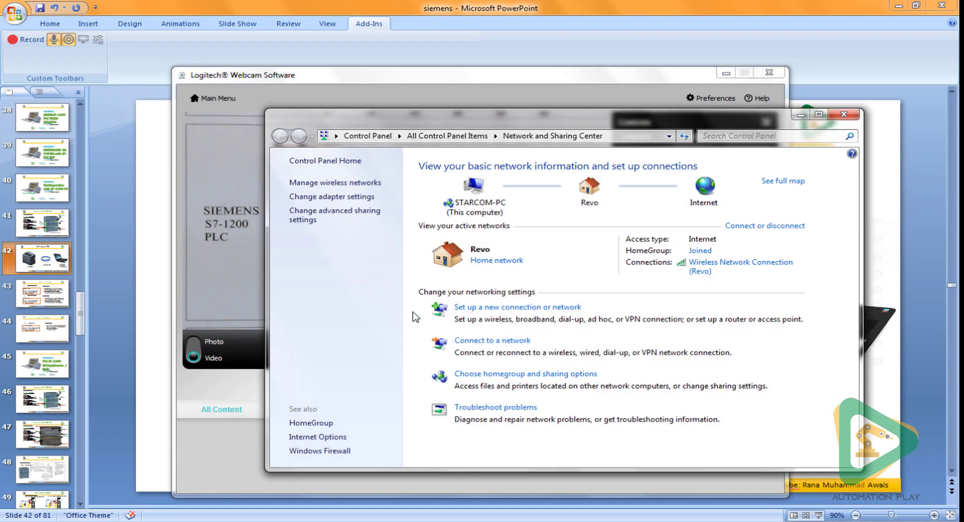
left_click(346, 198)
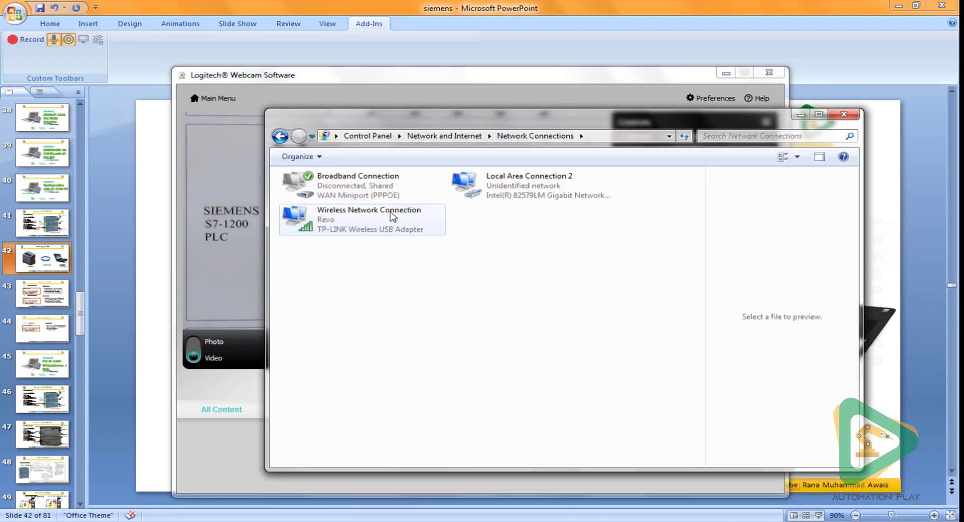
left_click(467, 187)
right_click(479, 188)
left_click(556, 301)
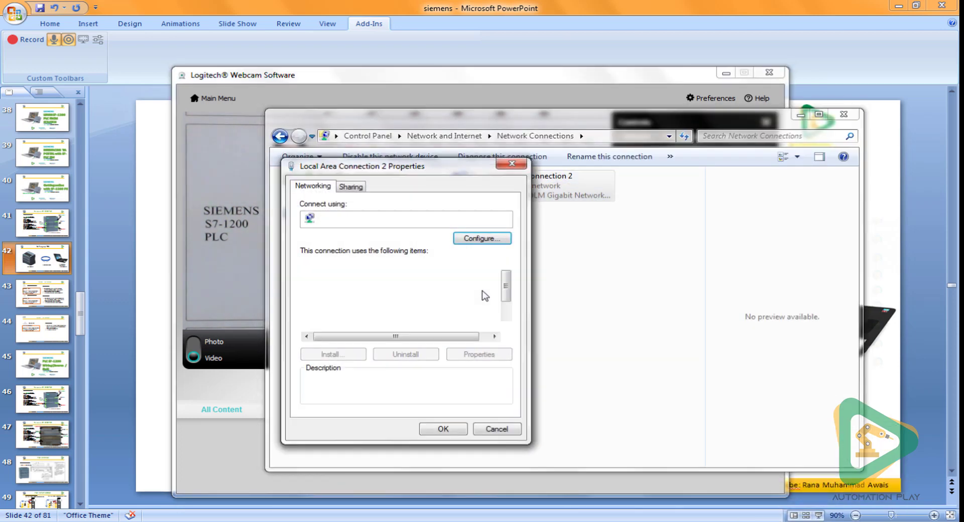
- Check the IP address and subnet mask in the connection's Internet Protocol Version 4 (TCP/IPv4) properties and confirm the open dialogs
scroll(484, 295, "down", 1)
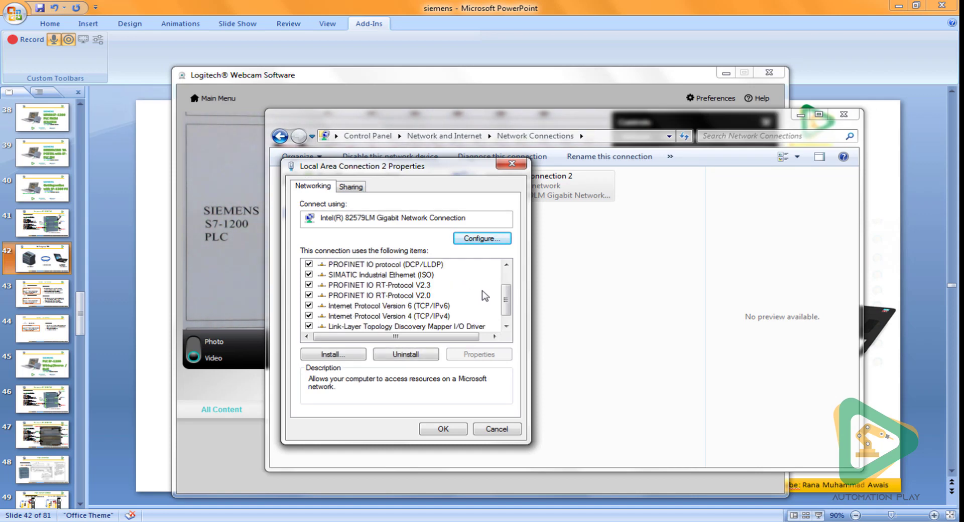
left_click(390, 317)
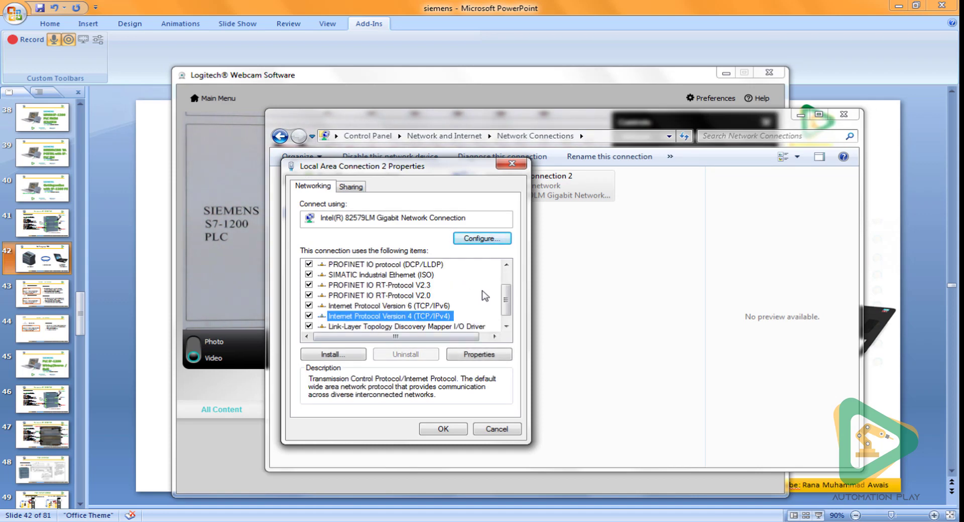
left_click(479, 355)
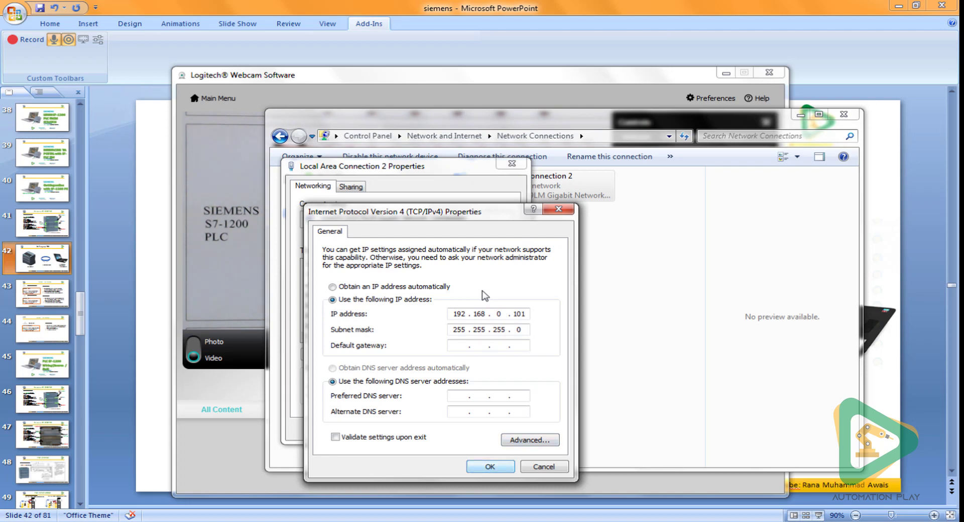
key("Return")
key("Return")
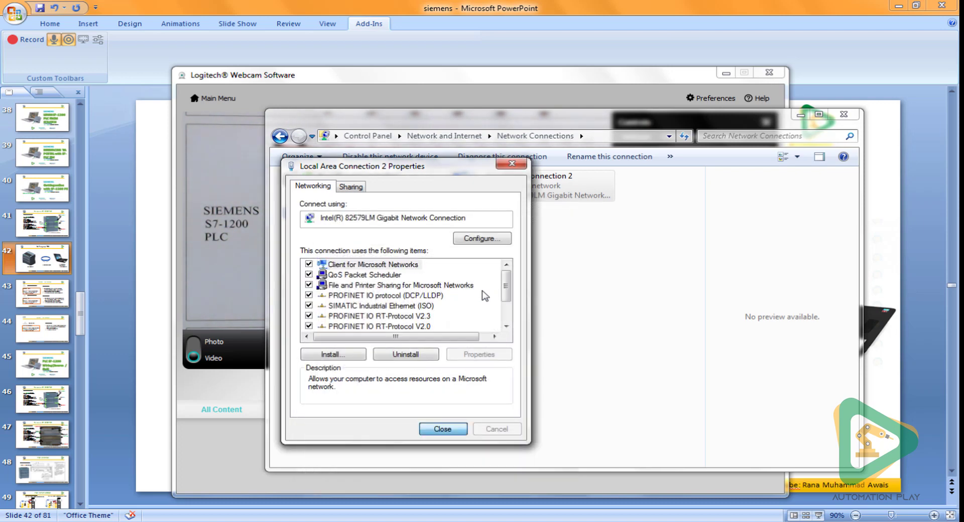
- Find Control Panel and open its Set PG/PC Interface (32-bit) settings, putting the Control Panel window away
key("super")
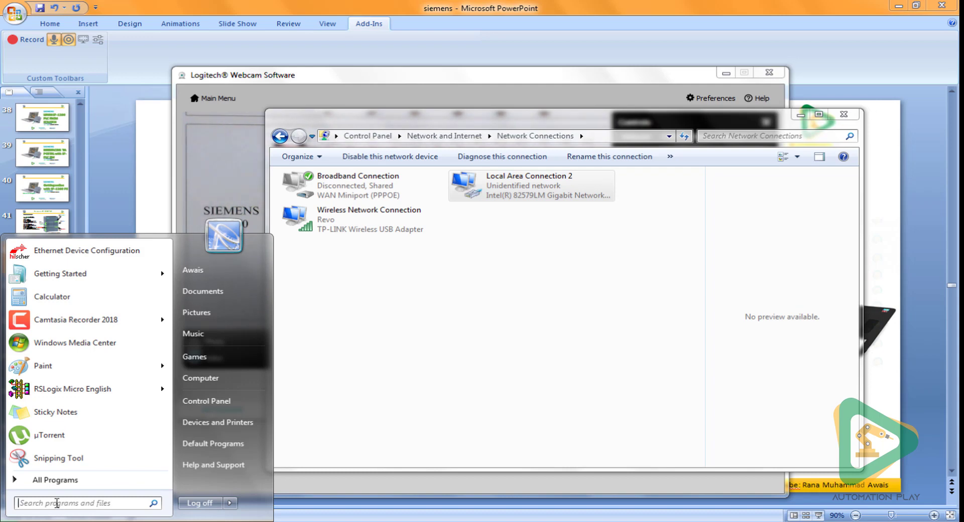
type("contr")
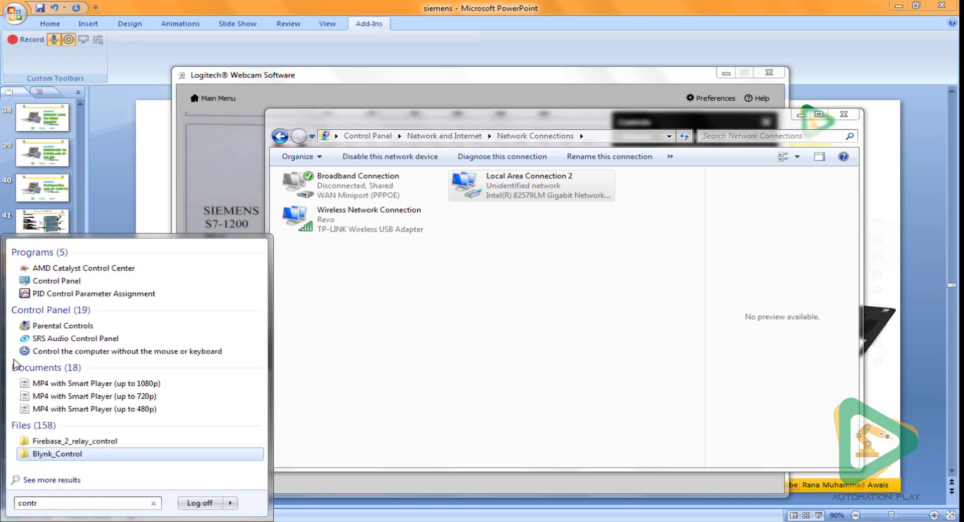
left_click(107, 281)
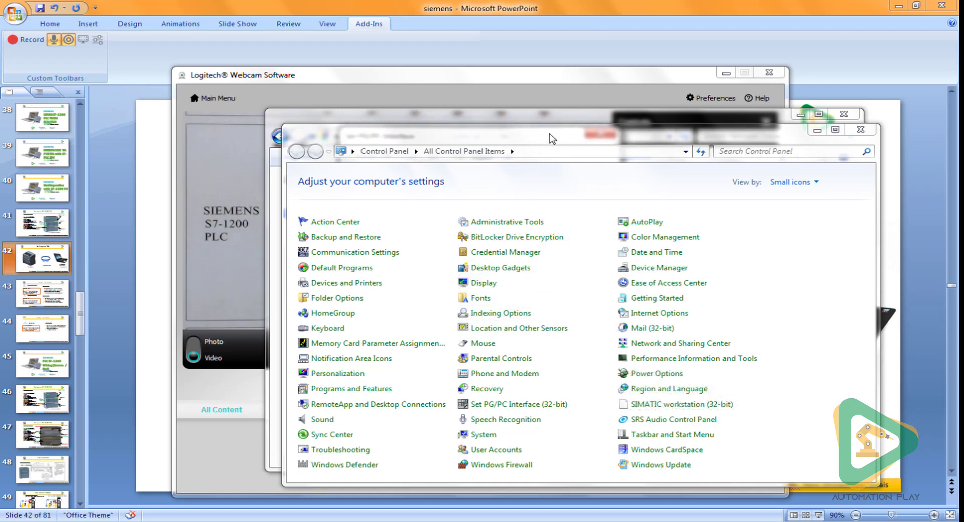
left_click(814, 132)
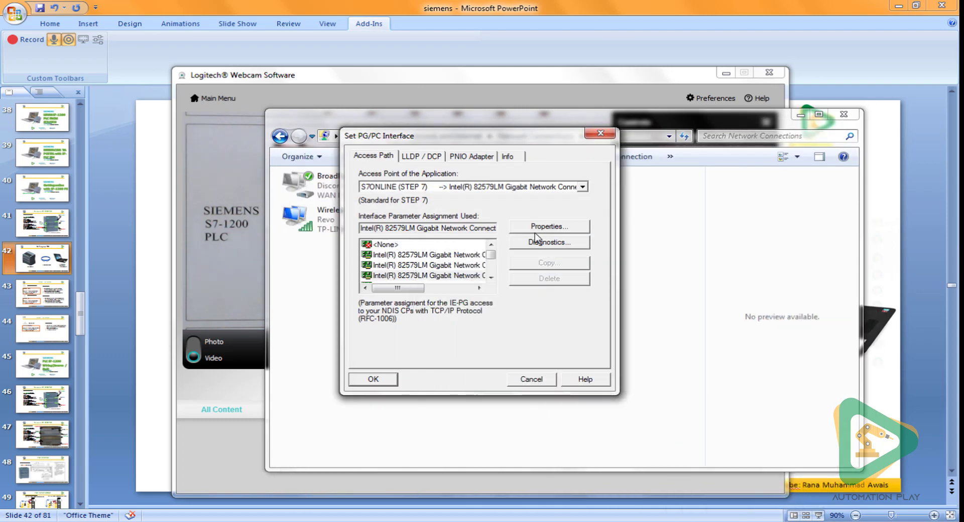
- Look through the available interface parameter assignments for the S7ONLINE (STEP 7) access point
left_click_drag(411, 291, 374, 293)
mouse_move(491, 259)
left_mouse_down()
mouse_move(492, 275)
mouse_move(491, 250)
left_mouse_up()
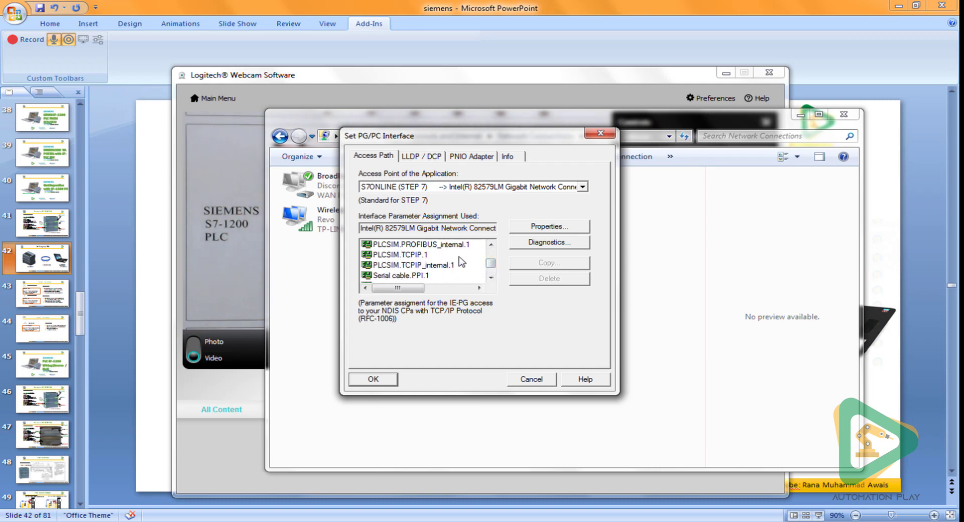
left_click(492, 244)
left_click(491, 244)
left_click(491, 244)
left_click(492, 245)
left_click(491, 244)
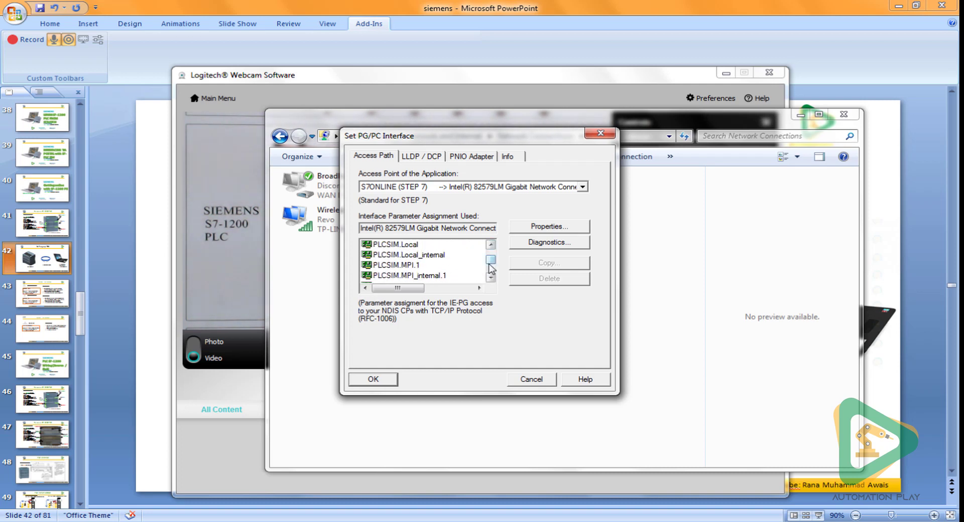
left_click_drag(491, 263, 491, 256)
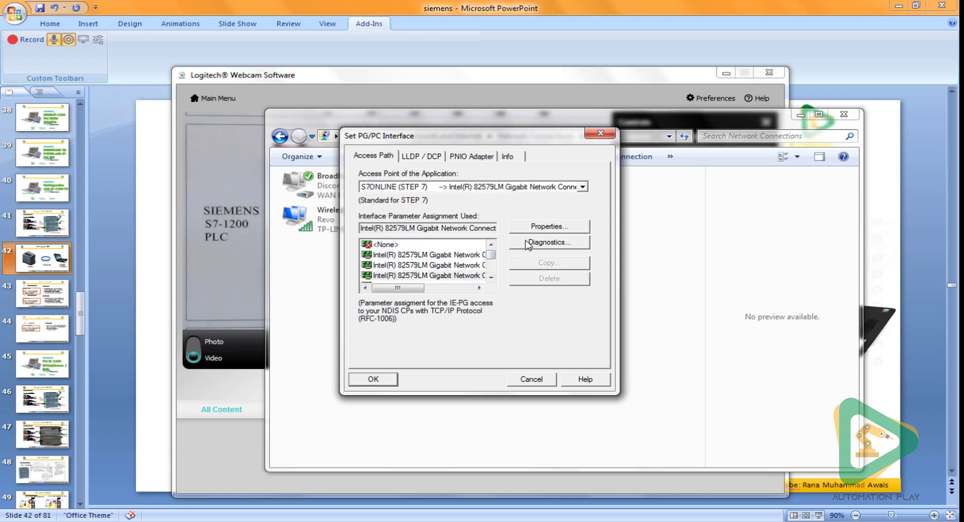
- Run the SIMATIC NET diagnostics test on the Intel(R) 82579LM Gigabit Network Connection and close the diagnostics
key("Return")
left_click(411, 214)
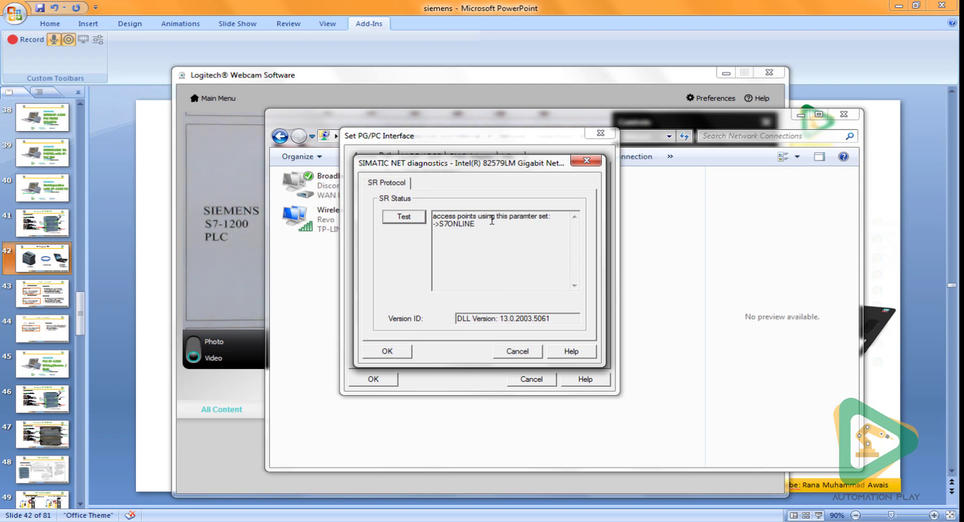
left_click(401, 352)
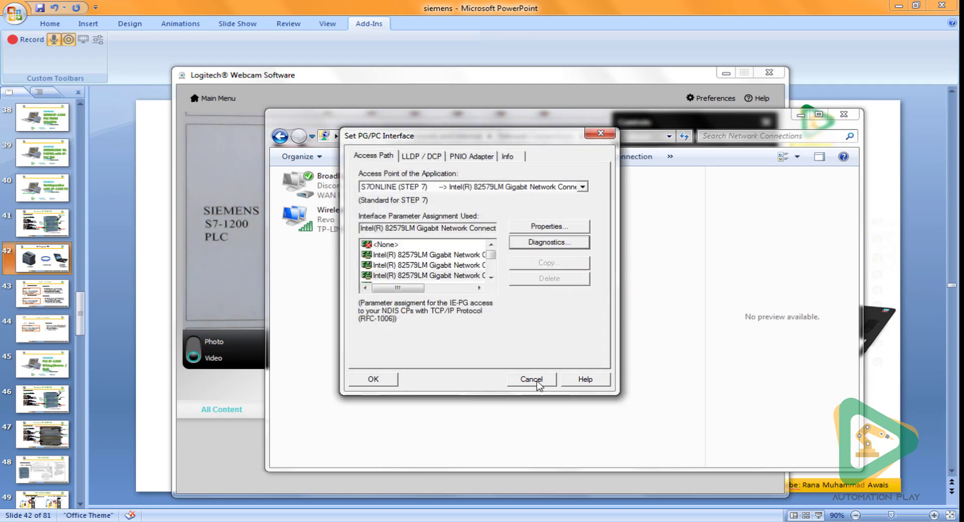
- Review the interface's LLDP / DCP, PNIO Adapter and Info details, leave them without changes and minimize Network Connections
left_click(427, 157)
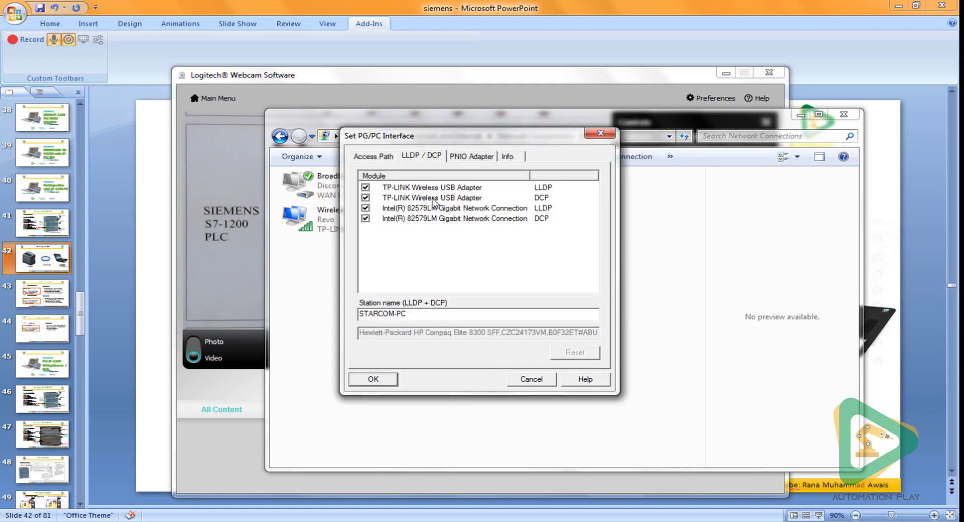
left_click(471, 157)
left_click(518, 157)
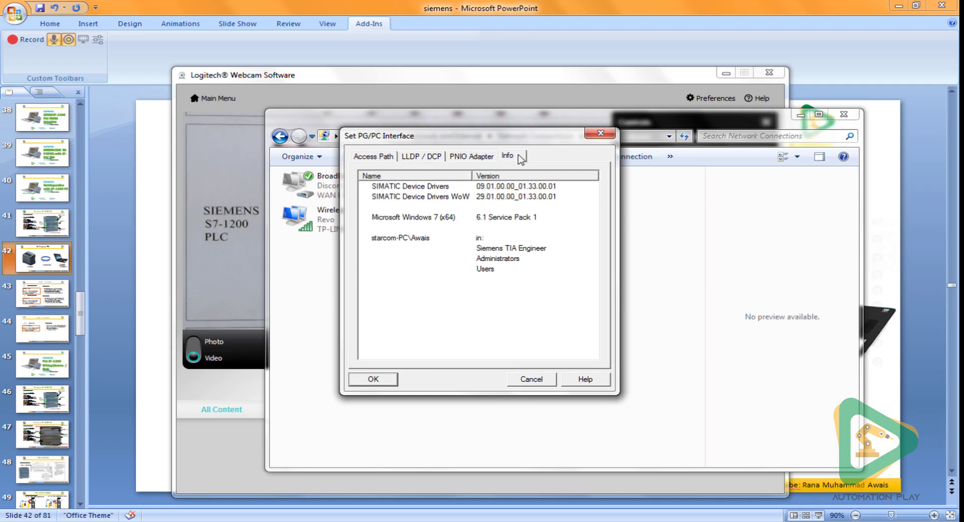
left_click(550, 379)
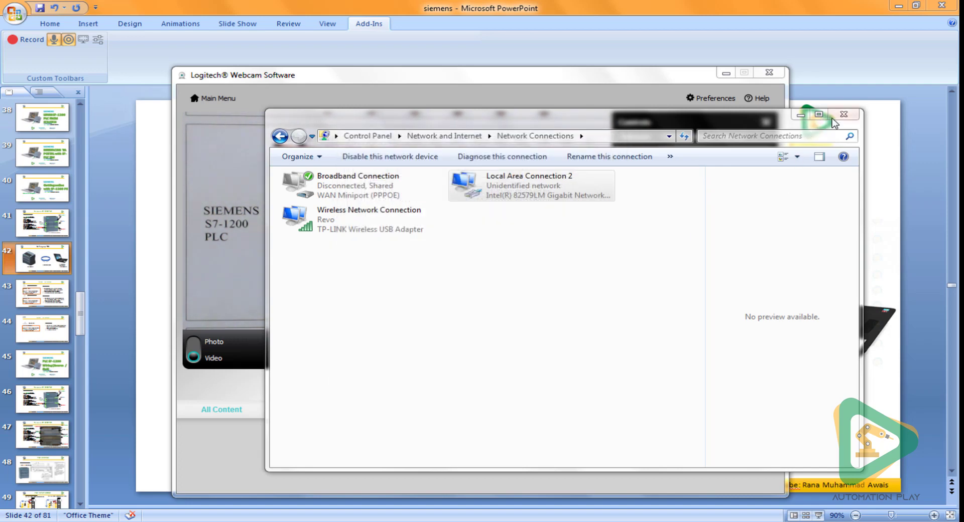
left_click(800, 115)
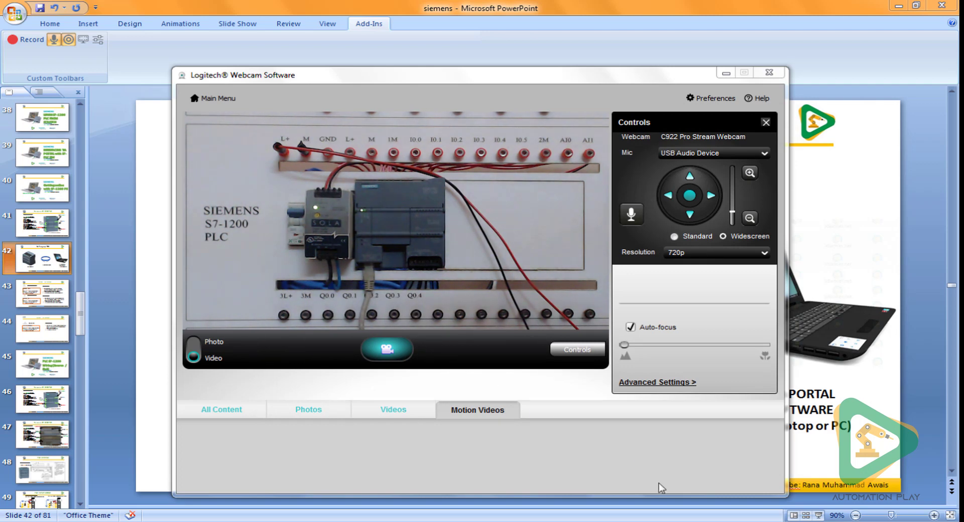
- Launch TIA Portal V14 as administrator
right_click(193, 521)
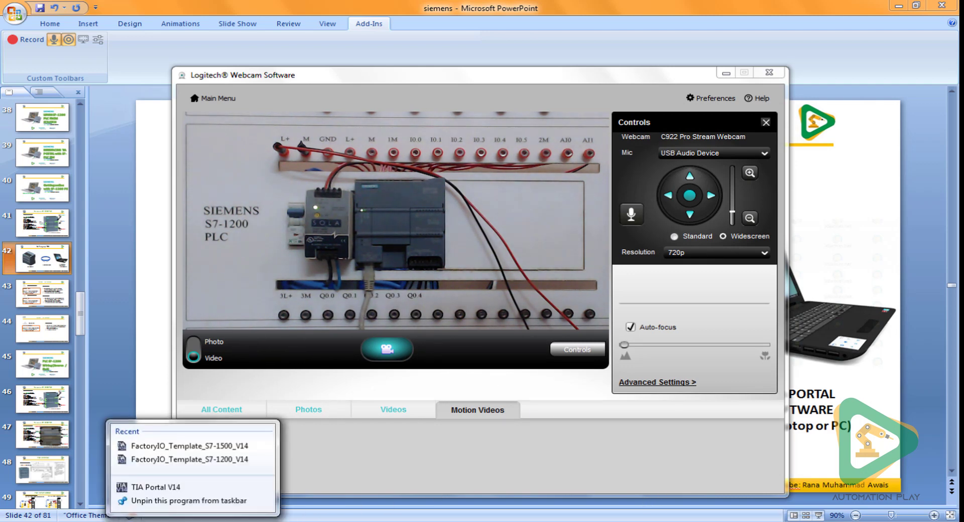
right_click(202, 488)
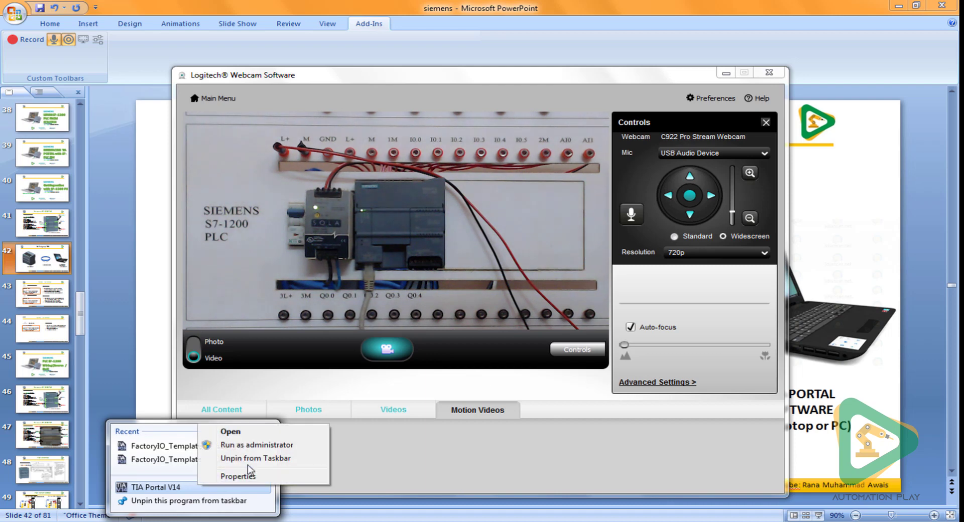
left_click(278, 445)
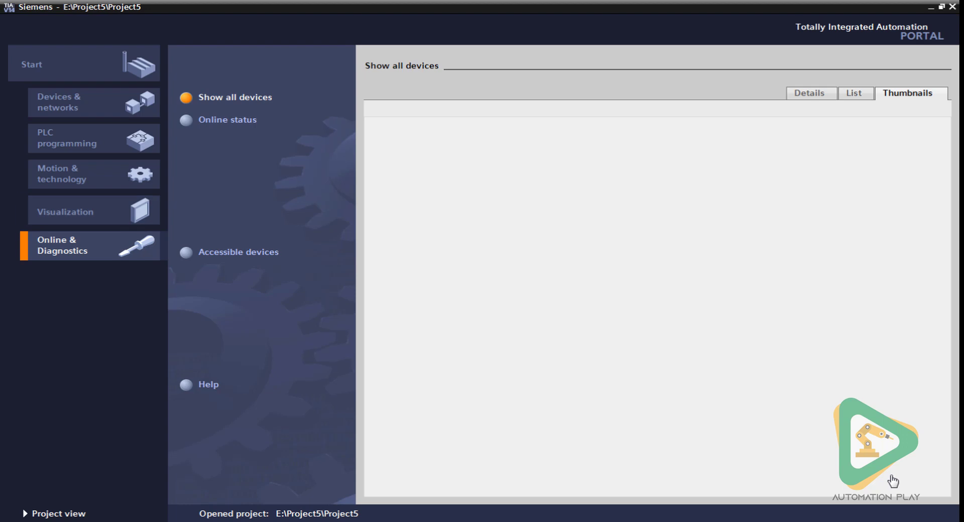
- Search for accessible devices using the PN/IE interface type and the Intel(R) 82579LM Gigabit Network Connection
left_click(238, 253)
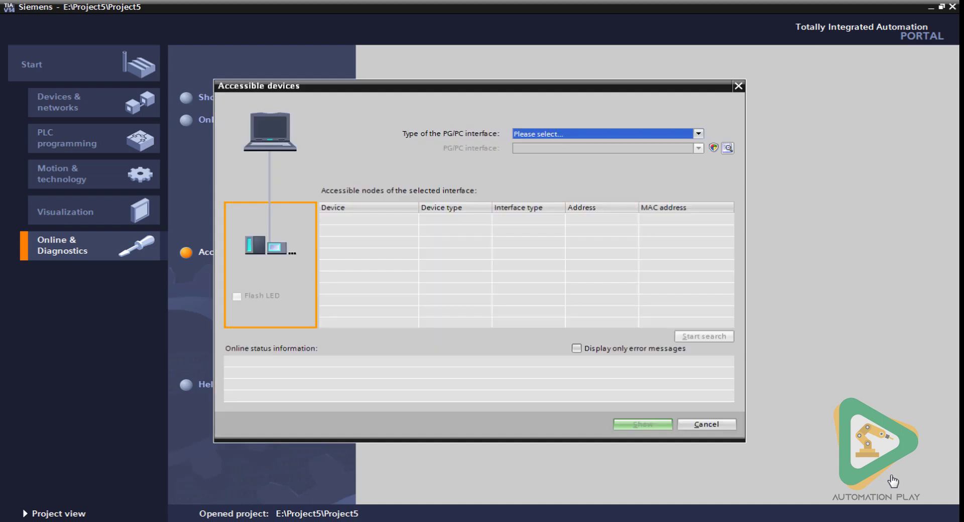
left_click(698, 134)
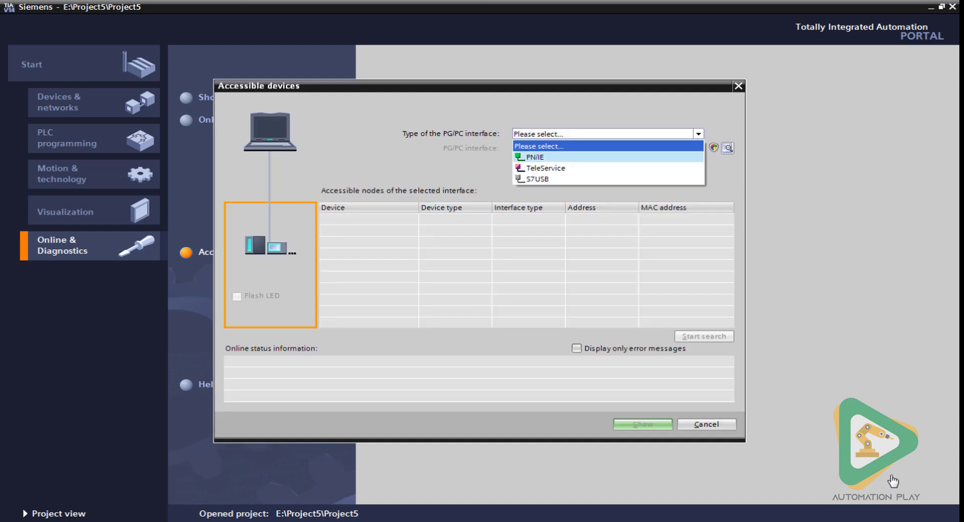
left_click(592, 157)
key("Tab")
key("alt+Down")
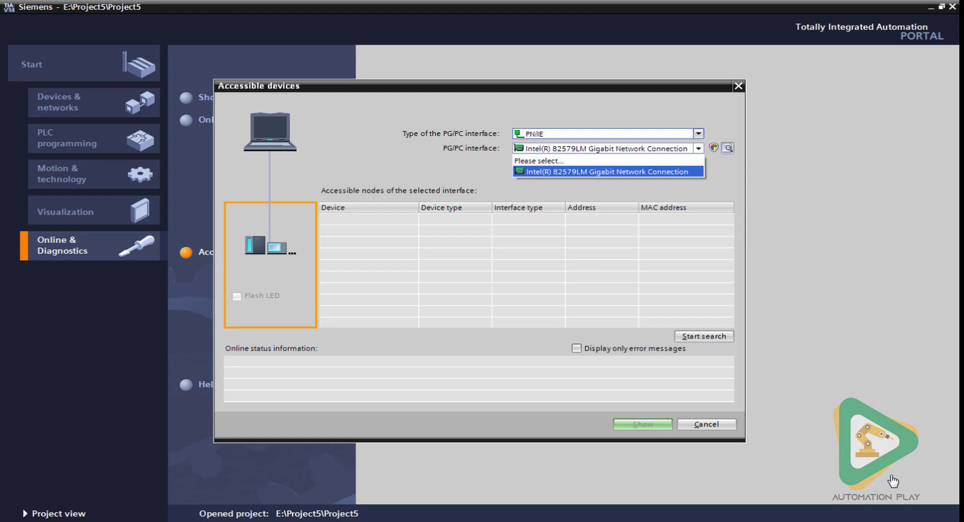
key("Return")
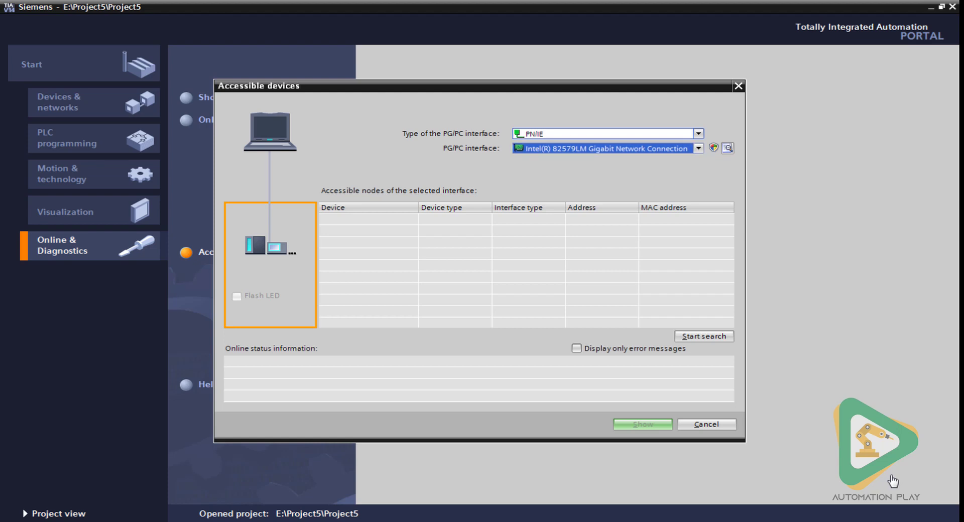
key("Tab")
key("Return")
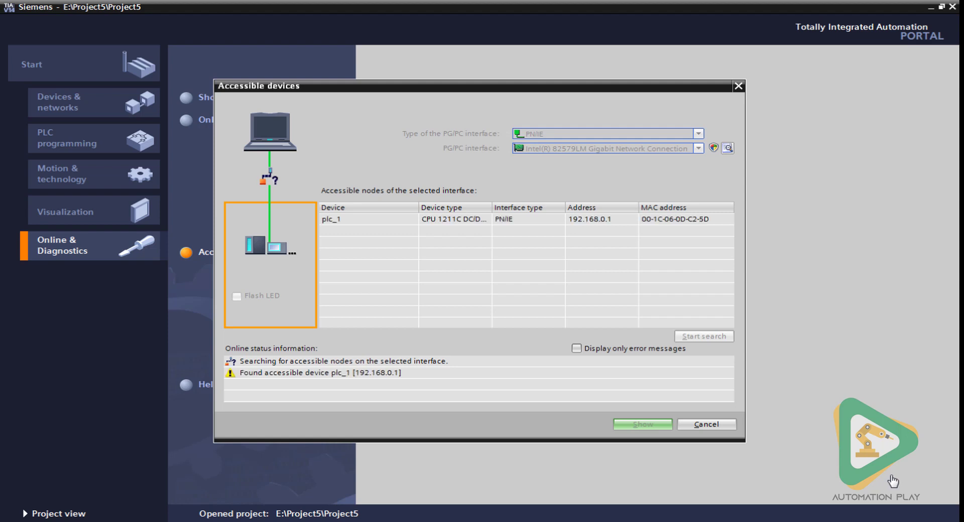
- Hide the webcam controls to view the PLC, check the IP settings on the PowerPoint slide, and return to TIA Portal
key("alt+Tab")
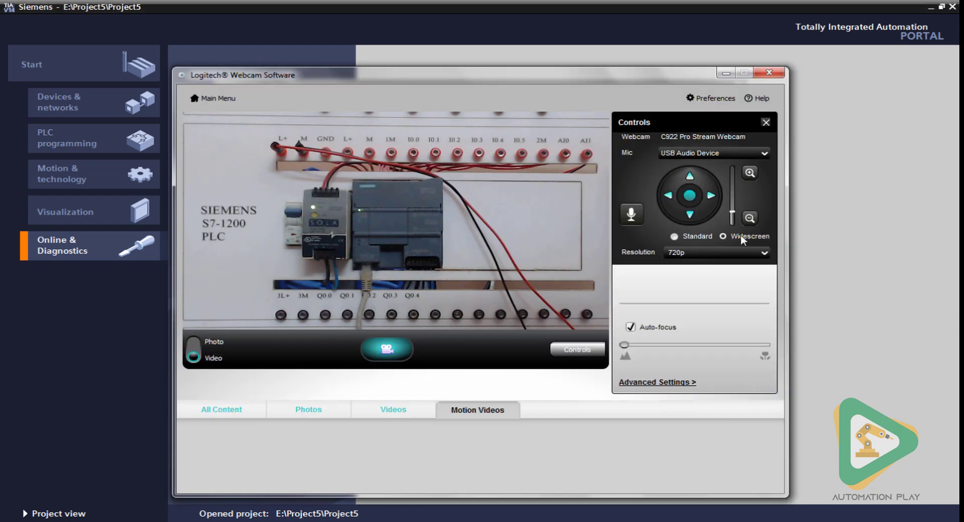
left_click(595, 349)
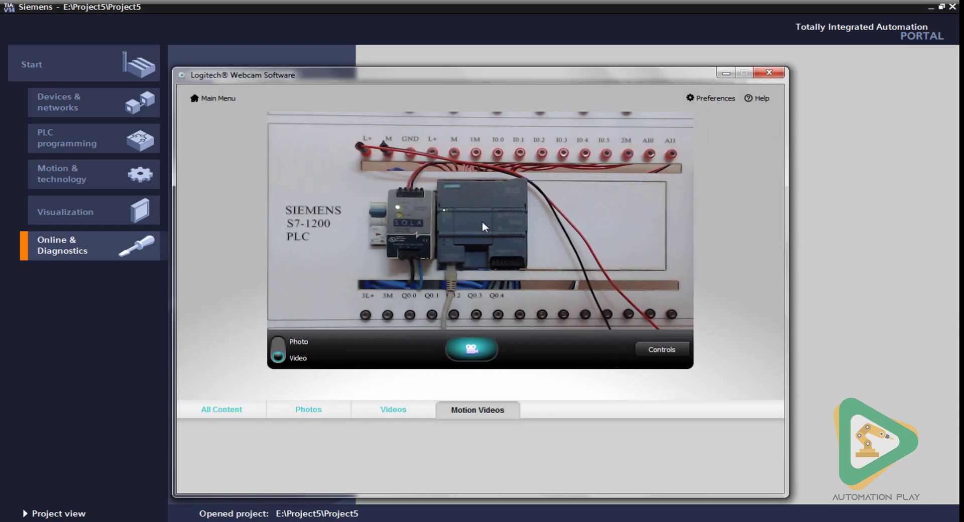
key("alt+Tab")
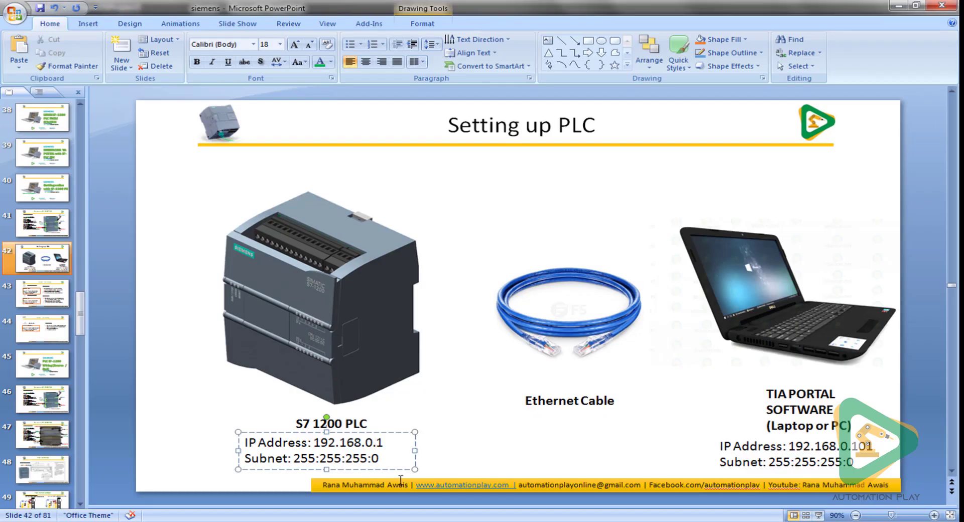
left_click(500, 454)
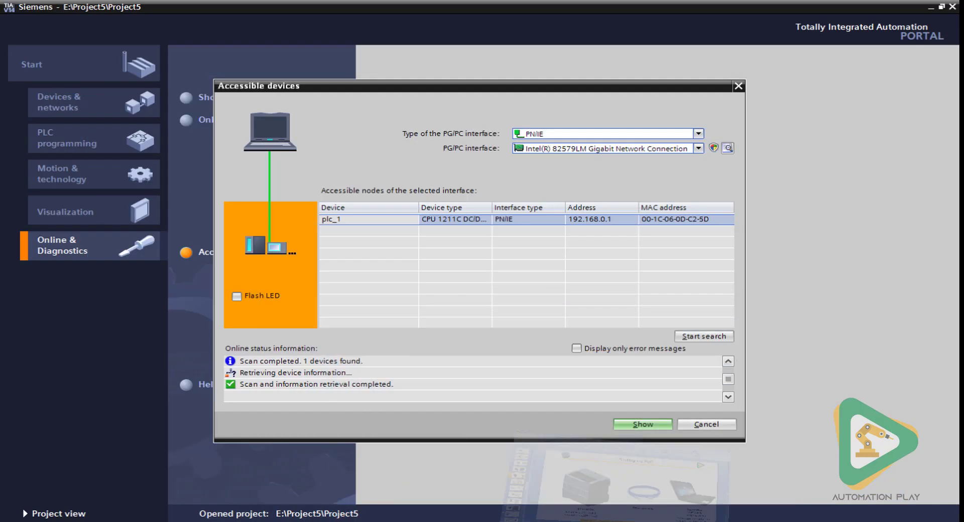
- Close the accessible devices search and go to the Start portal with its project options
left_click(707, 424)
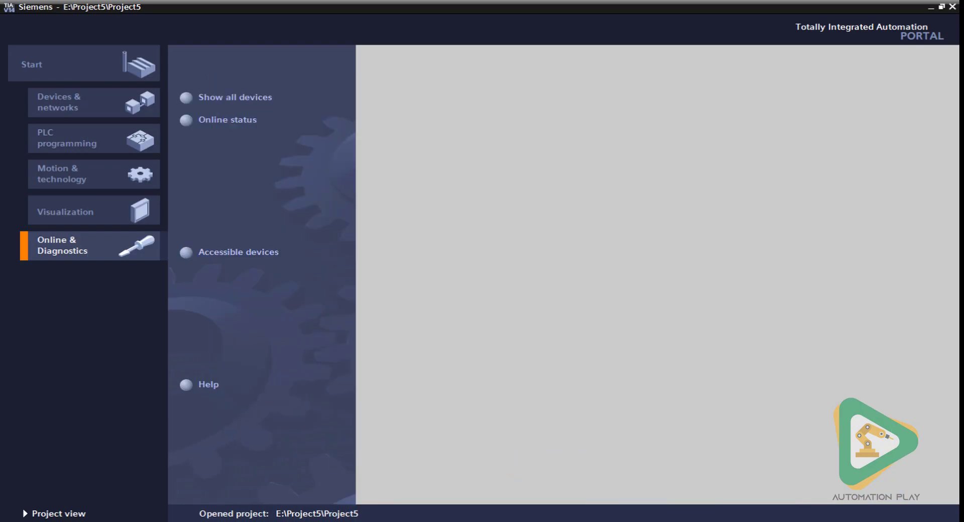
left_click(84, 63)
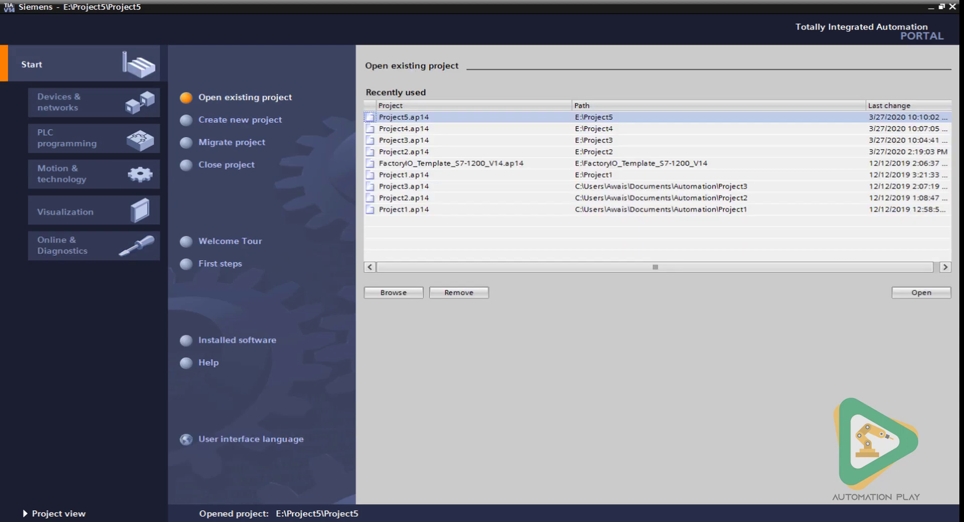
- Create a new project named Project6 in E:\ and go to its device configuration
left_click(240, 120)
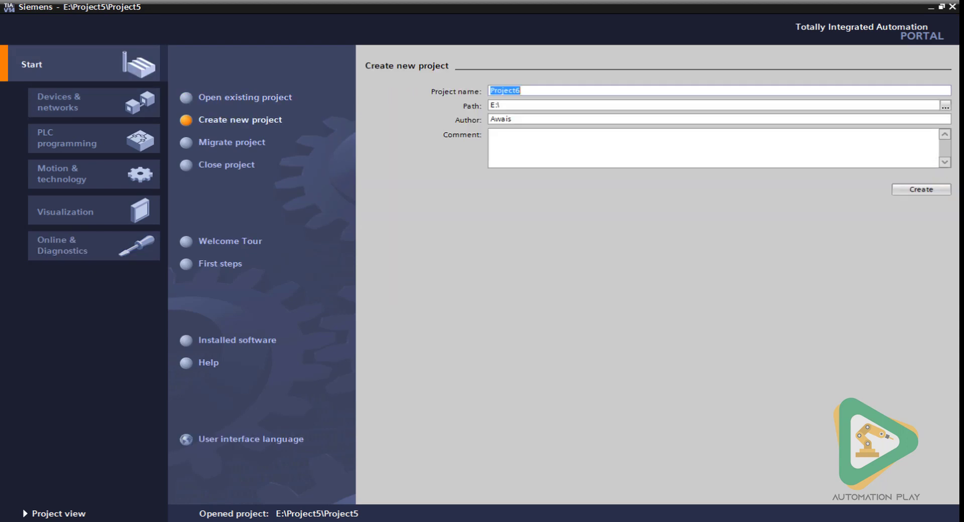
left_click(921, 189)
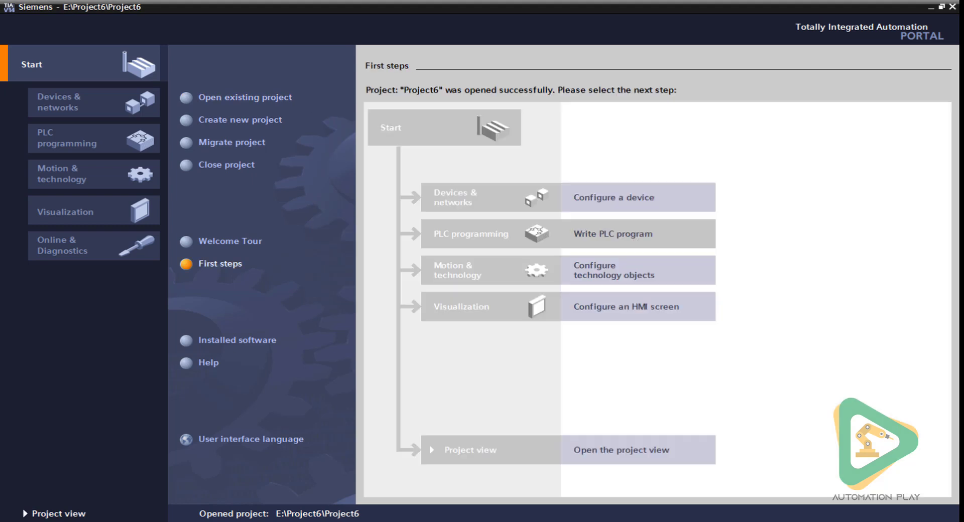
left_click(638, 197)
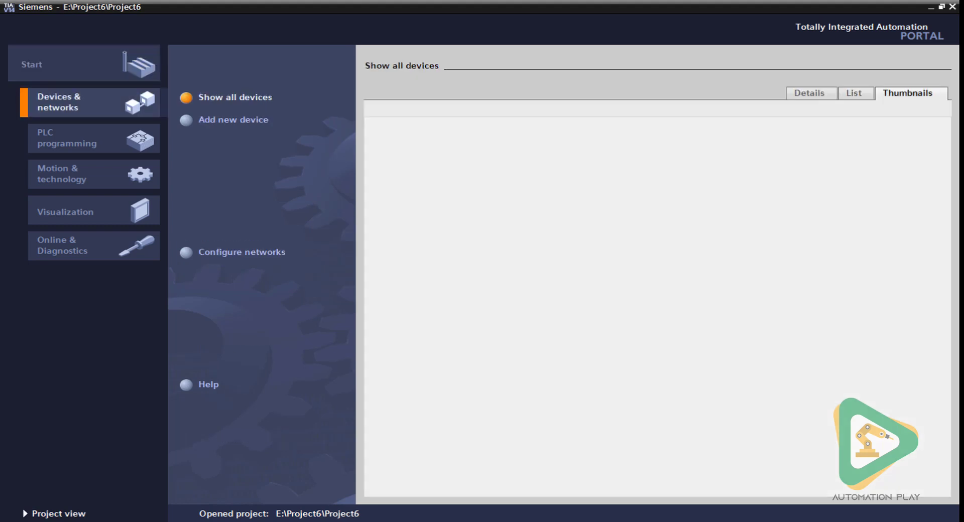
- Add a SIMATIC S7-1200 controller, CPU 1211C DC/DC/DC with article number 6ES7 211-1AE31-0XB0 and version V3.0, as PLC_1
left_click(233, 119)
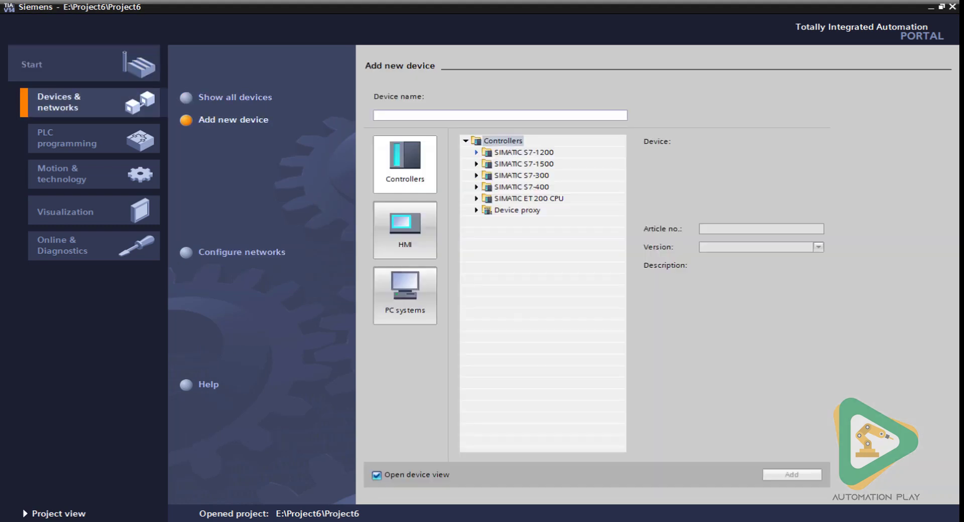
left_click(476, 152)
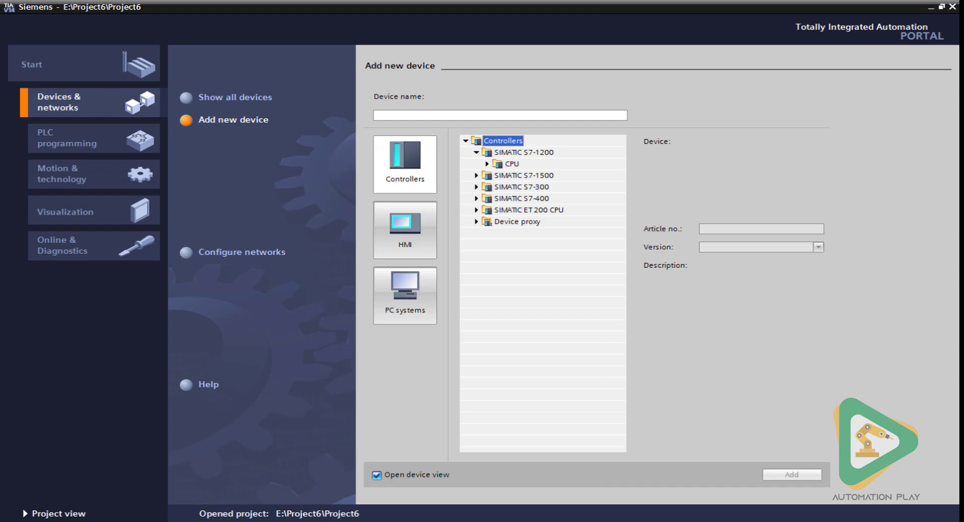
left_click(487, 163)
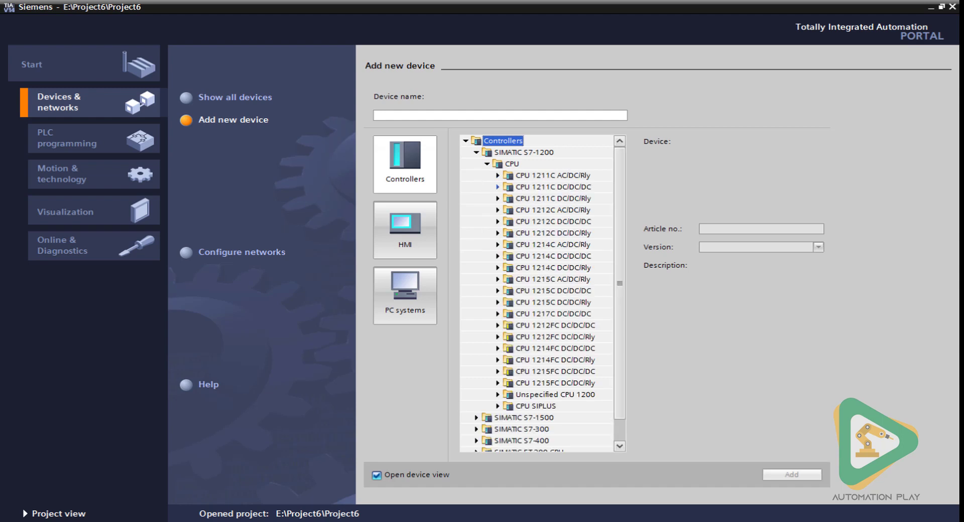
left_click(498, 187)
left_click(566, 210)
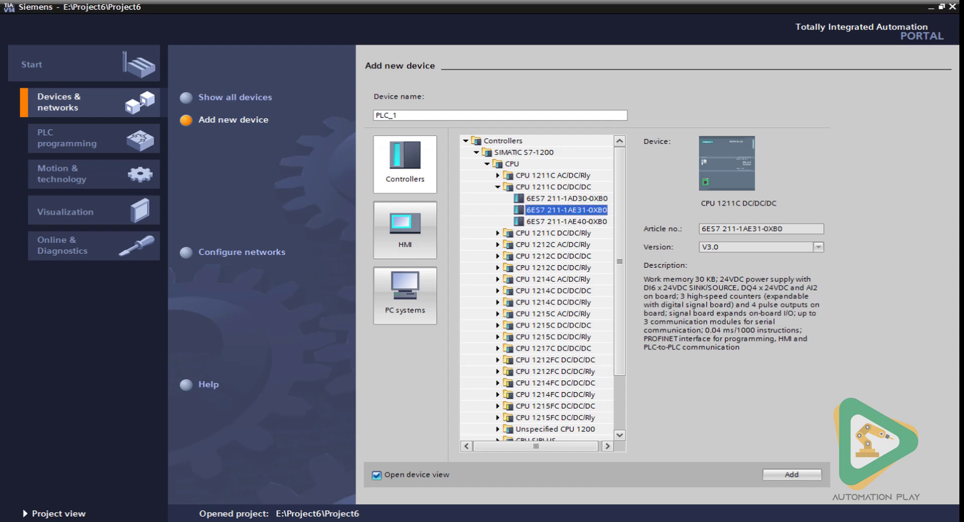
left_click(792, 475)
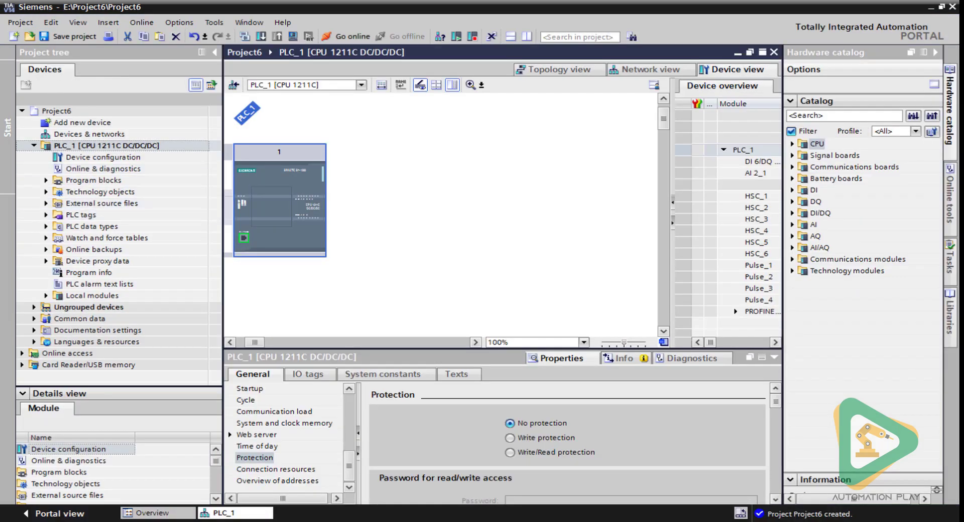
- Expand PLC_1's program blocks and PLC tags in the project tree and open the Main [OB1] block
left_click(45, 180)
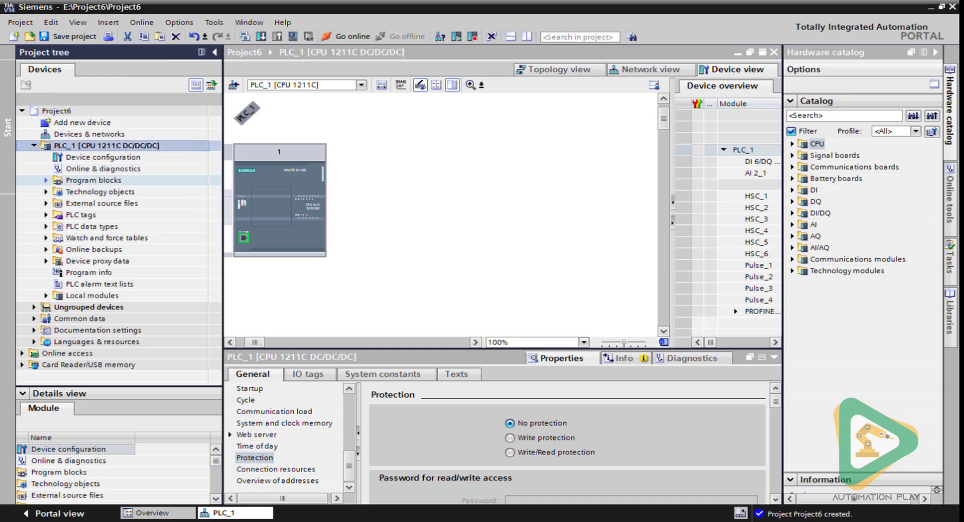
left_click(45, 180)
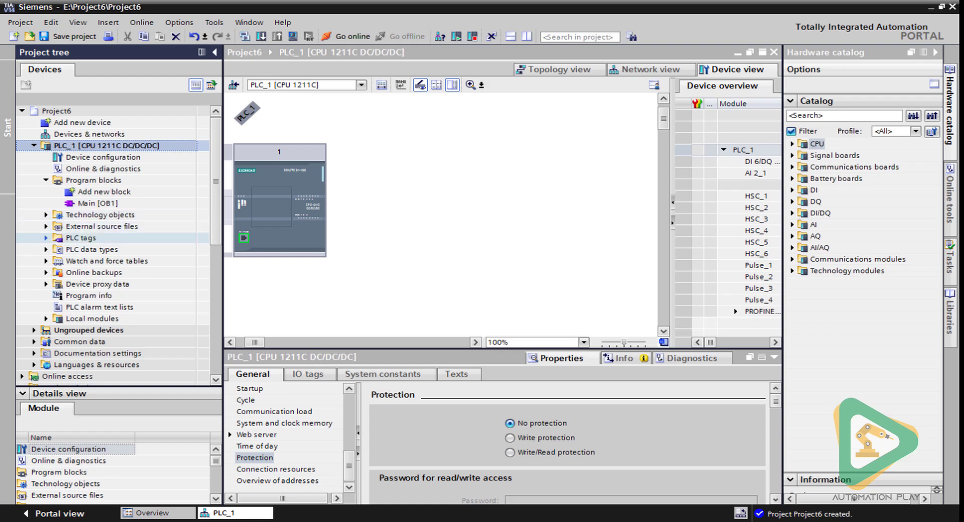
left_click(46, 238)
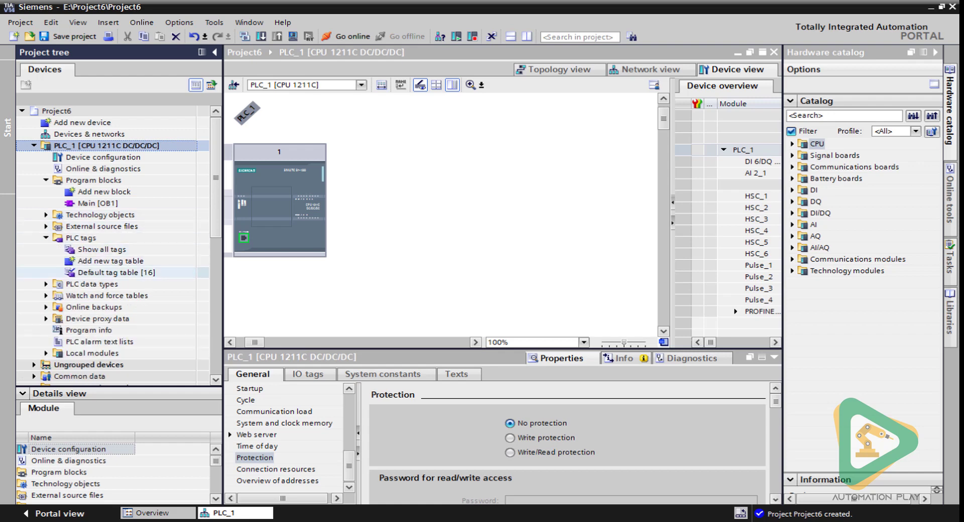
left_click(98, 203)
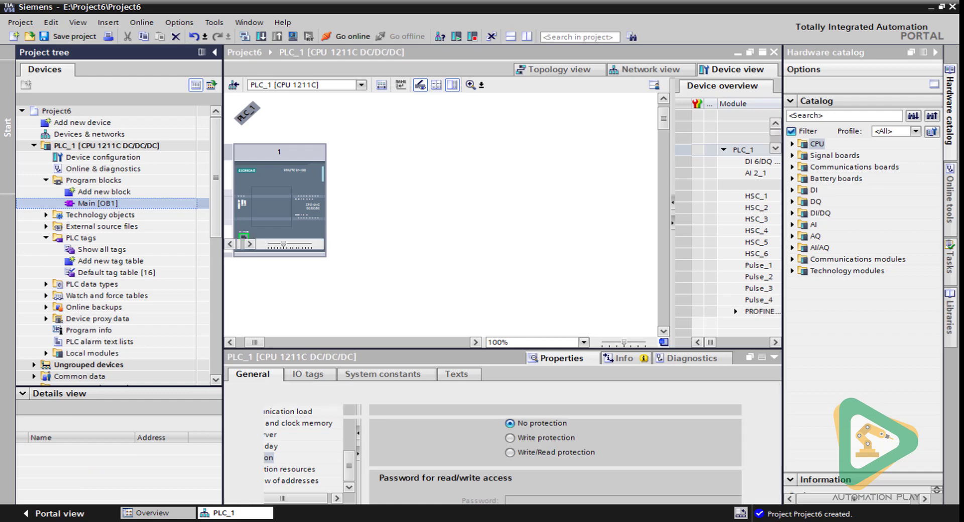
double_click(98, 203)
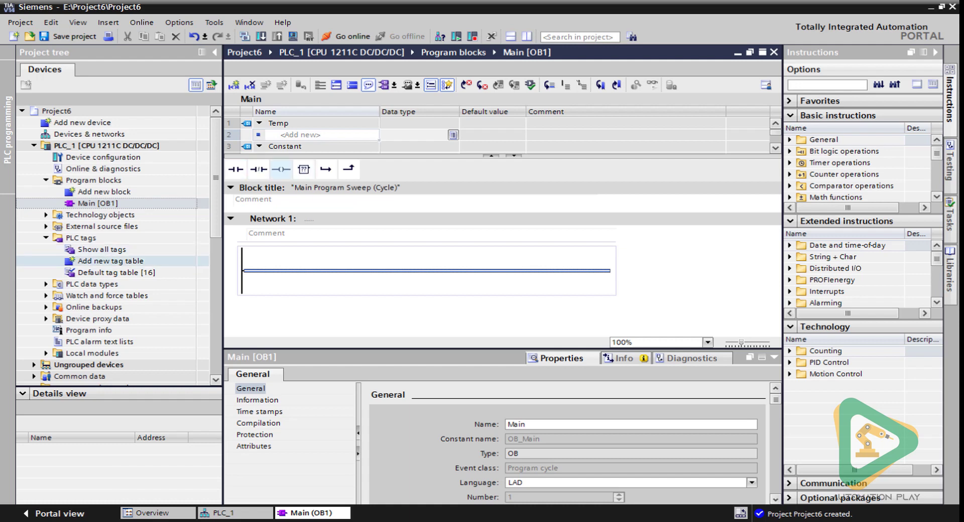
- Open PLC_1's default tag table and add a Bool tag named Push_button at address %I0.0
double_click(117, 273)
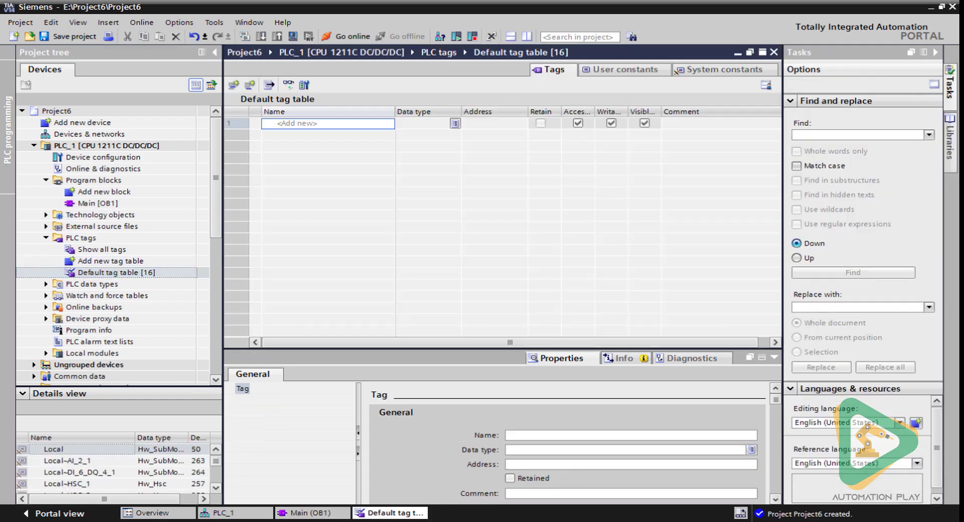
left_click(311, 123)
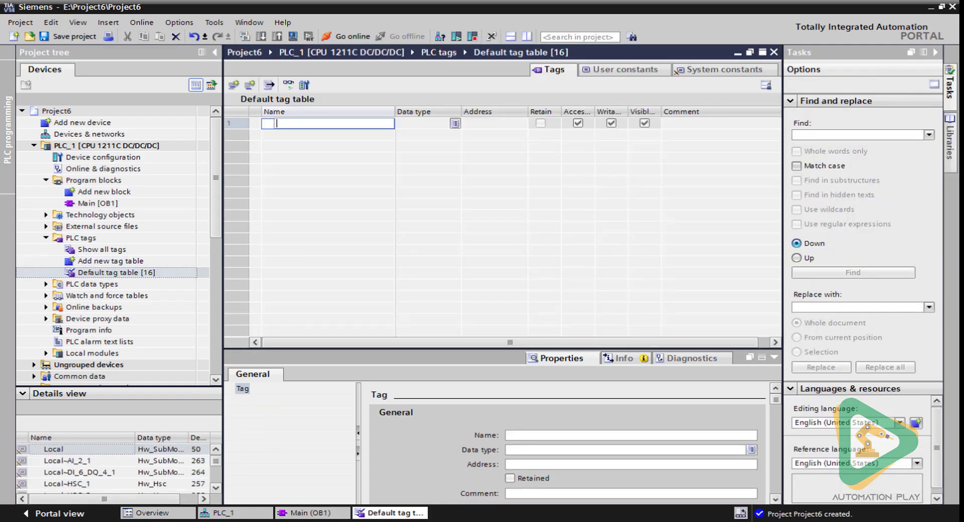
type("Push_buttom")
key("BackSpace")
type("n")
key("Return")
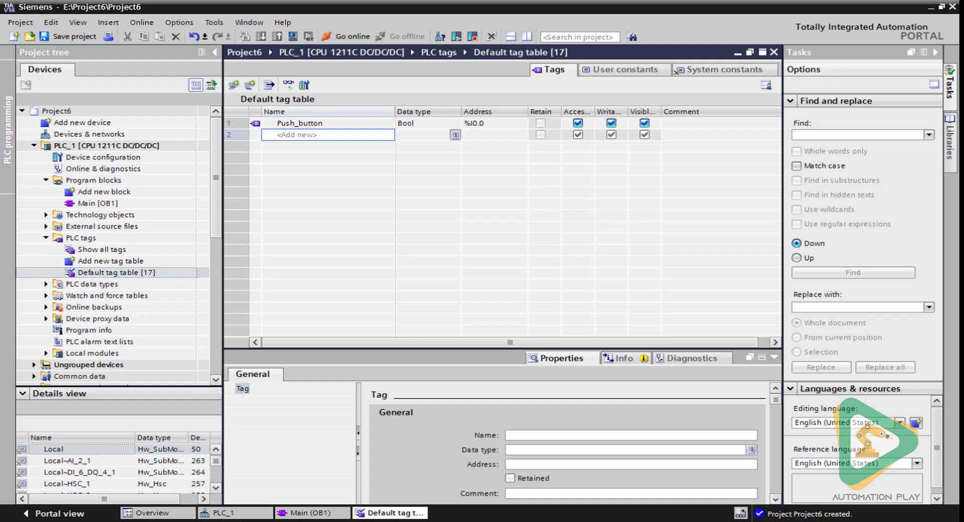
- Add a second Bool tag named Lamp_1 below Push_button in the default tag table
left_click(301, 135)
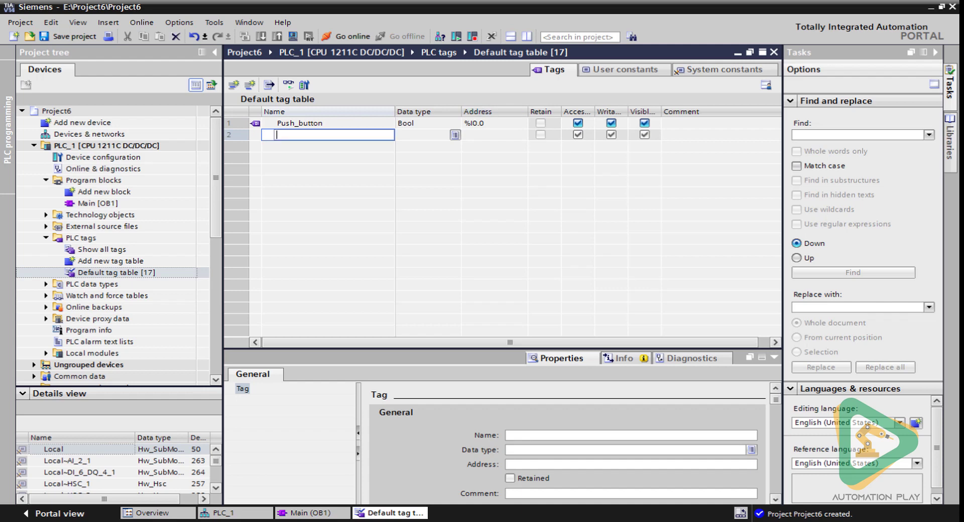
type("Lamp_1")
key("Return")
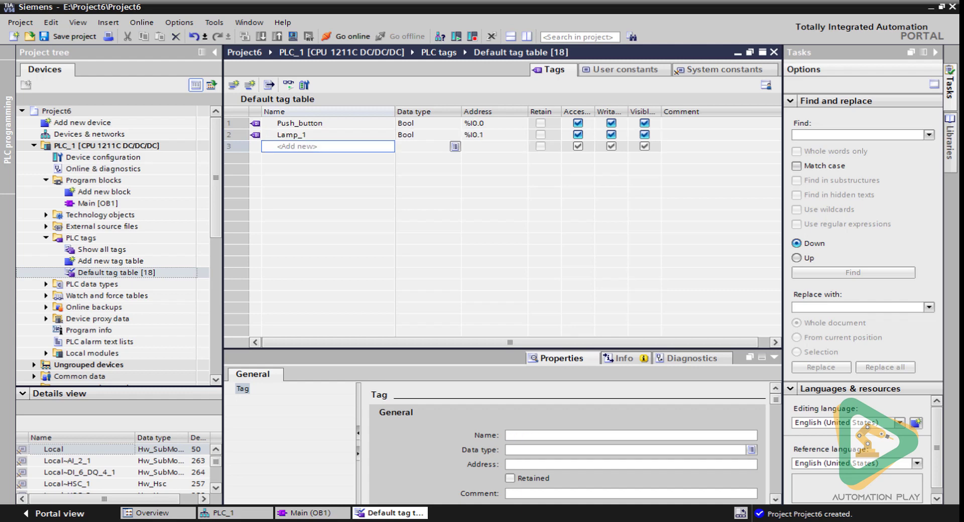
- Change the Lamp_1 tag's address to output %Q0.0
left_click(496, 135)
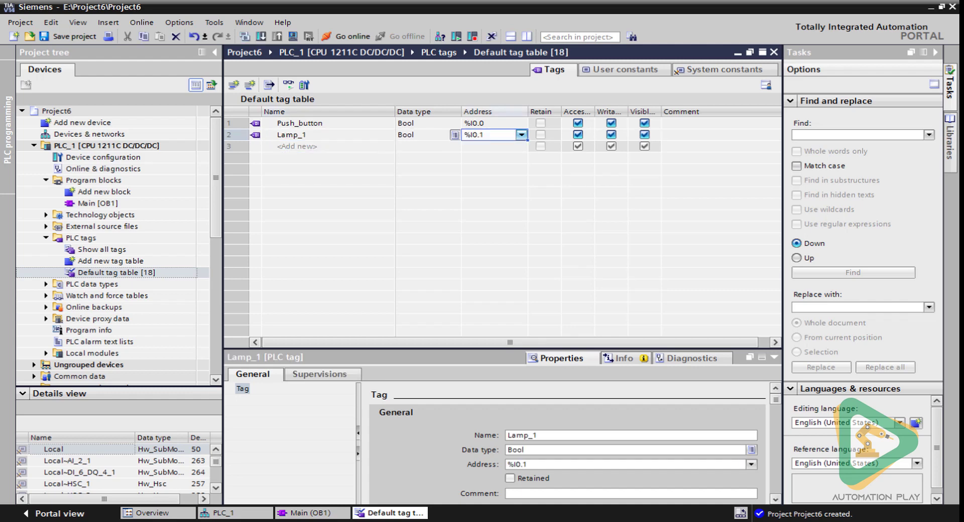
left_click(522, 135)
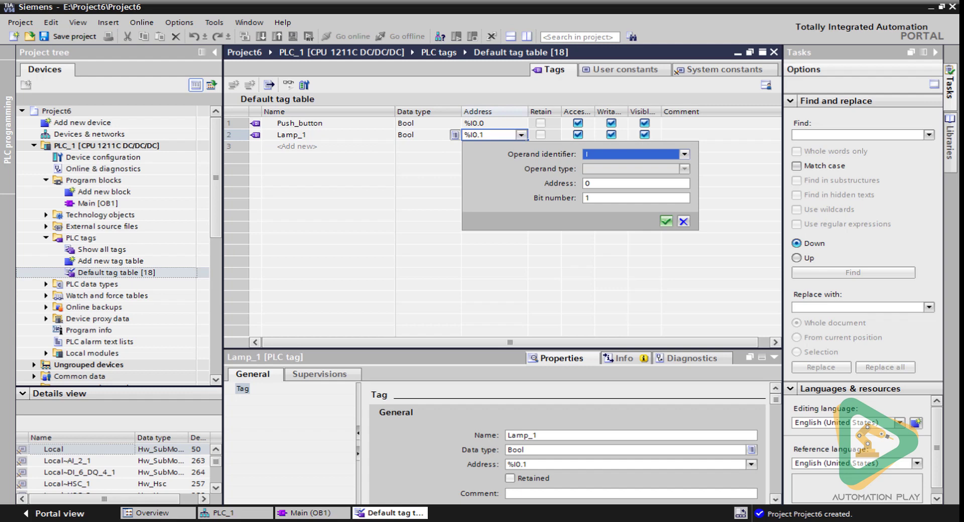
left_click(684, 155)
left_click(635, 174)
left_click(666, 222)
key("End")
key("BackSpace")
type("0")
key("Return")
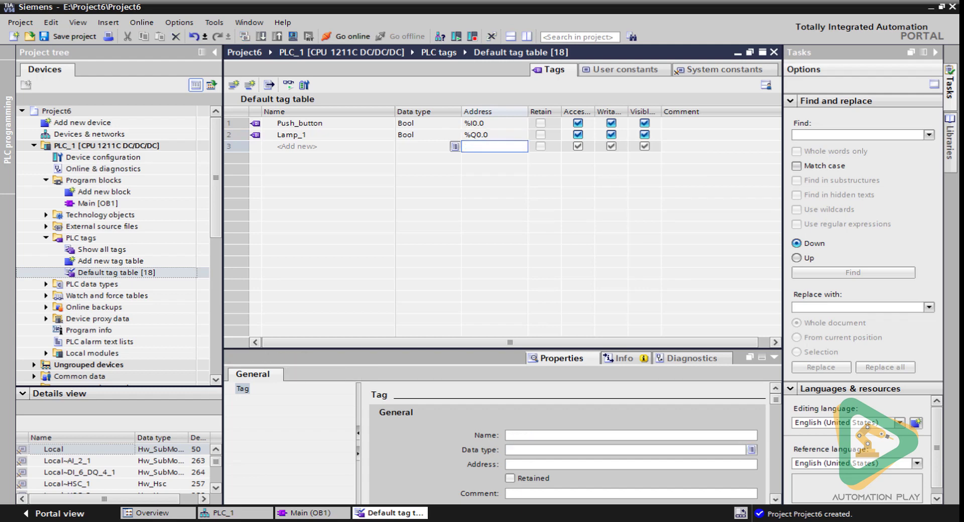
- Switch to PowerPoint, review the Bit Logic Instructions slides on NO and NC contacts and the output coil, and return to TIA Portal
left_click(558, 521)
type("o")
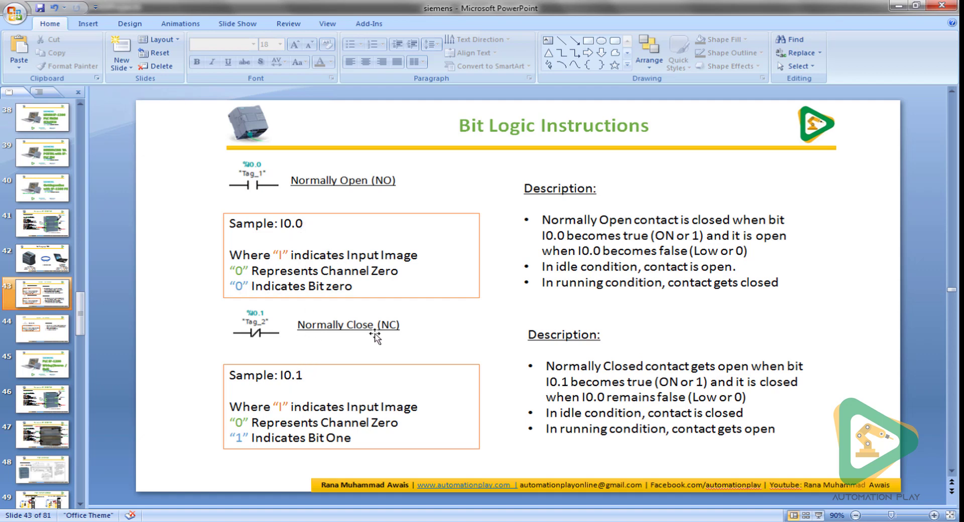
left_click(38, 330)
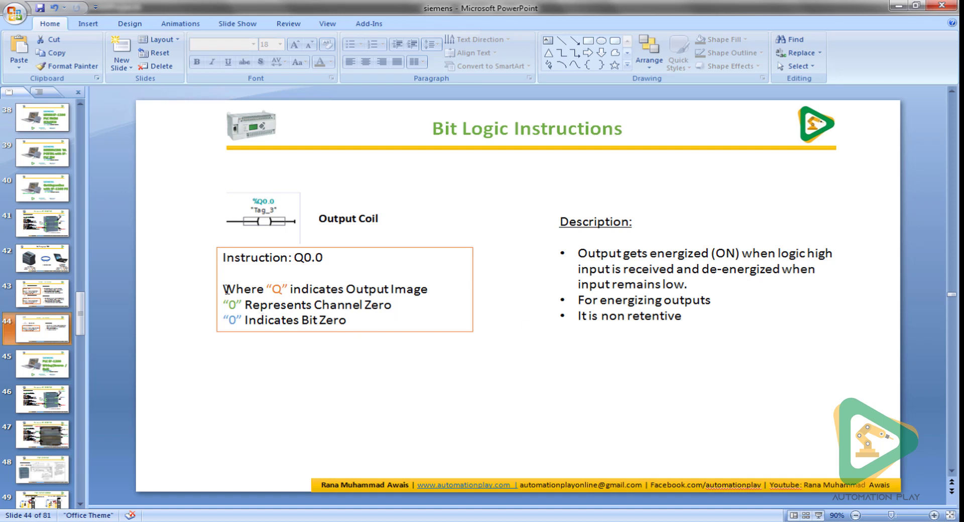
left_click(42, 294)
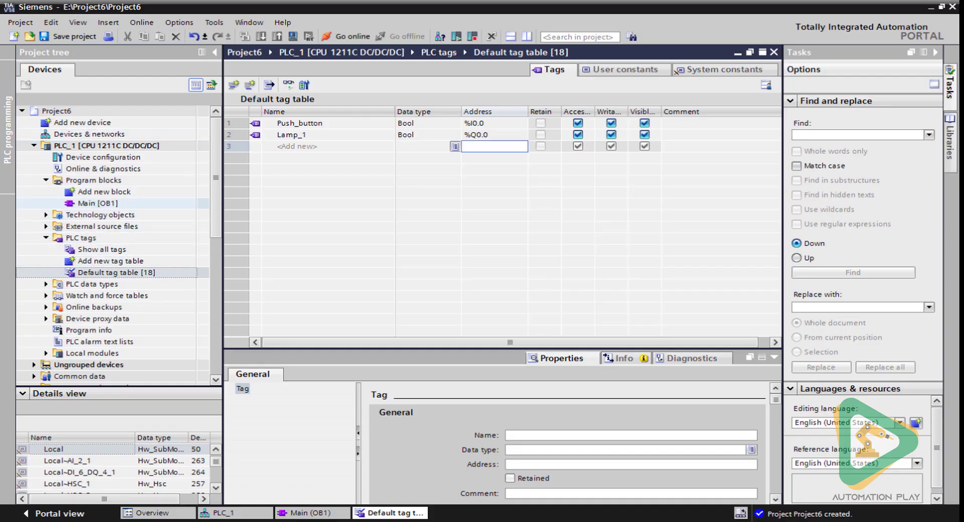
- In Network 1 of Main [OB1], insert a single normally open contact and assign it the Push_button tag
double_click(98, 202)
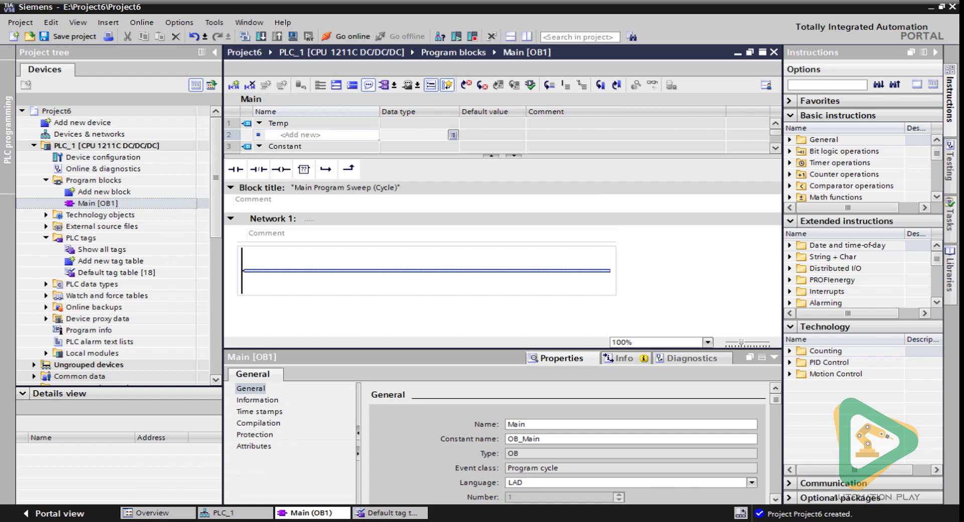
double_click(236, 170)
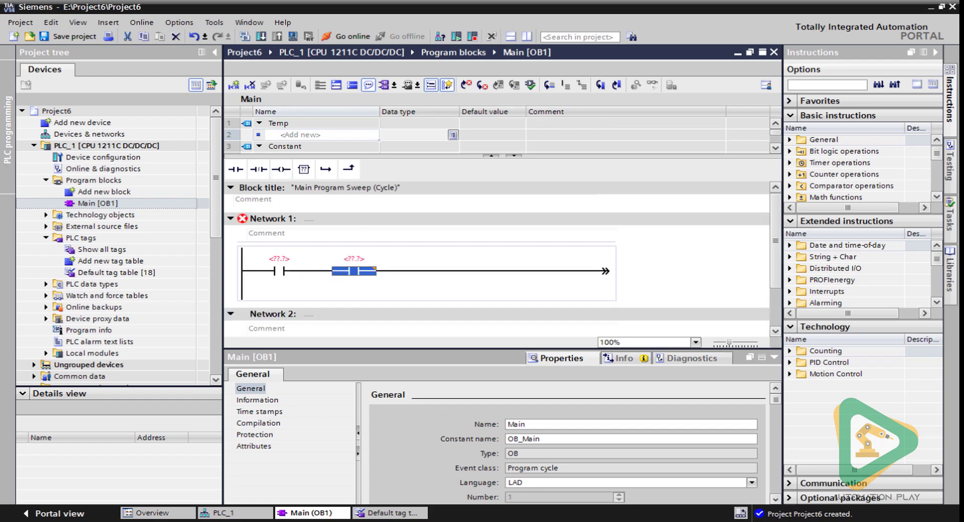
key("Delete")
double_click(279, 259)
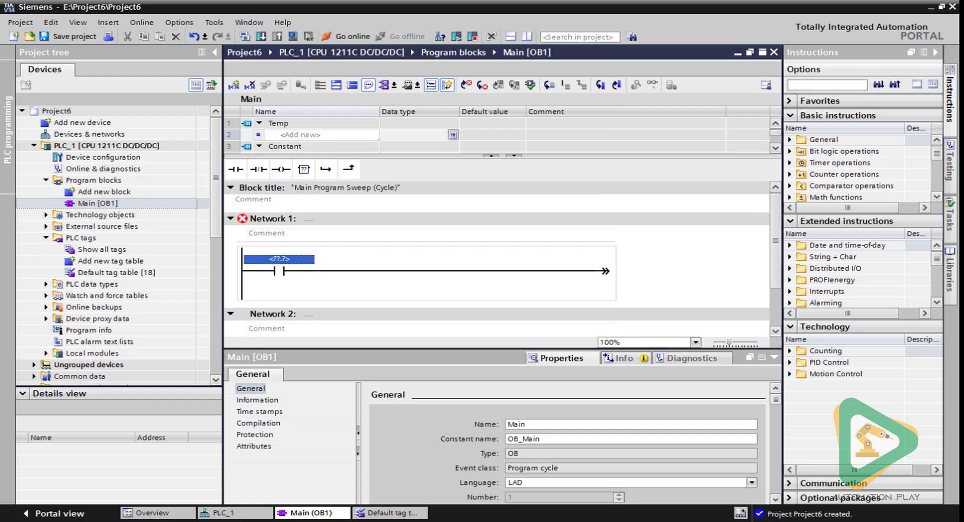
left_click(324, 260)
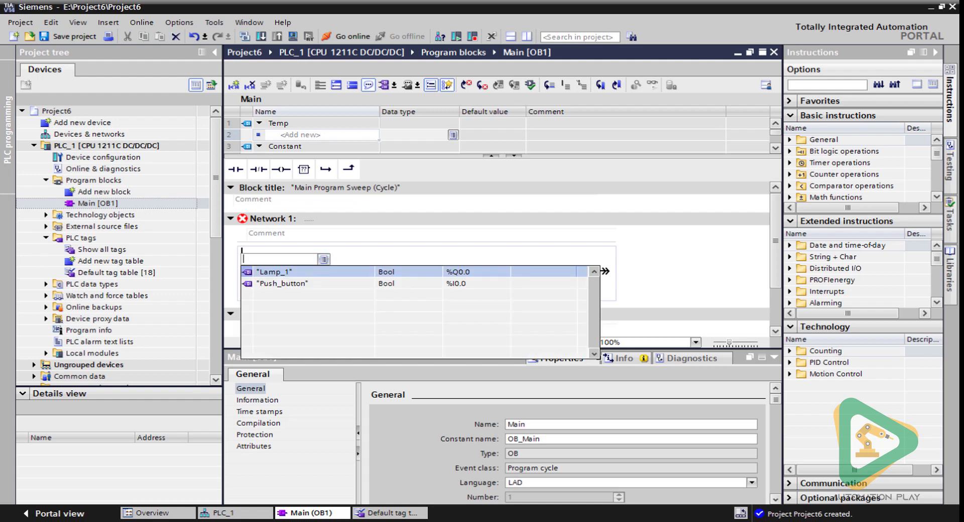
left_click(283, 284)
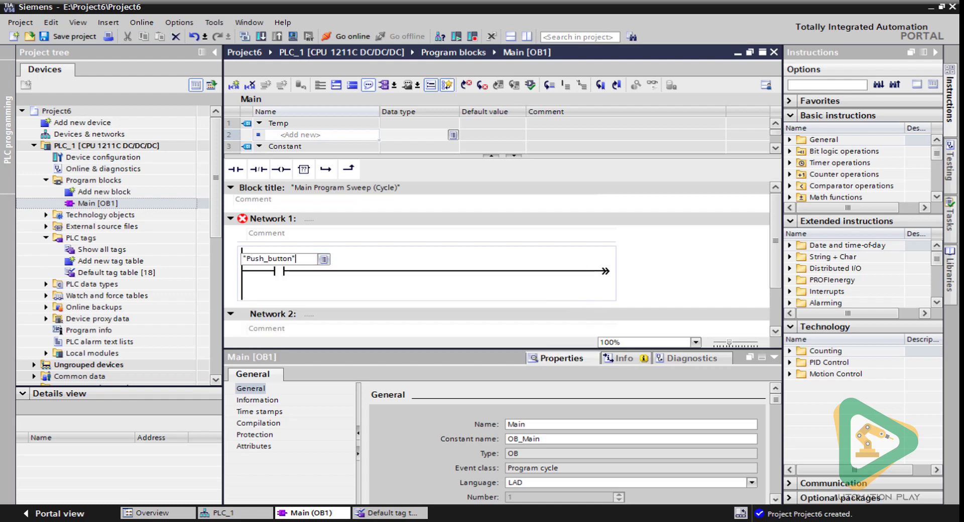
key("Return")
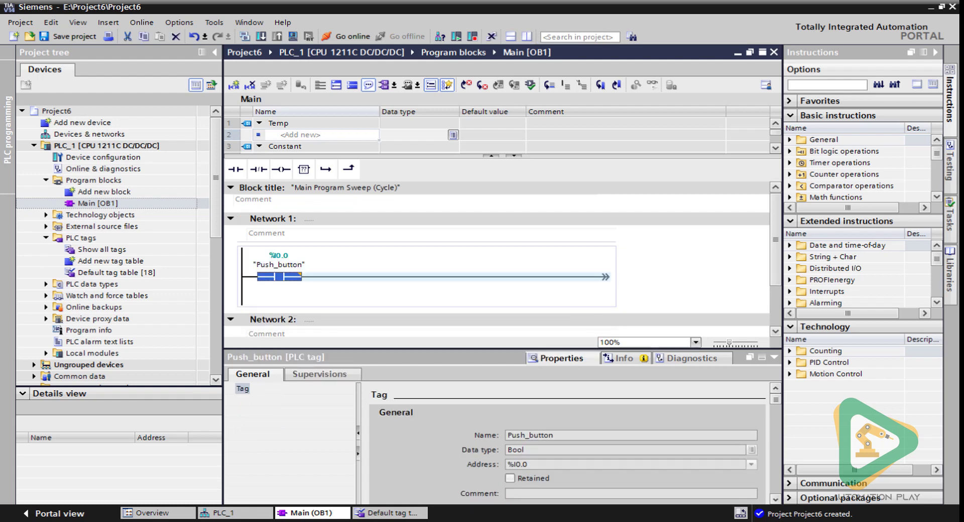
- Insert an output coil at the end of the Network 1 rung and assign it the Lamp_1 tag
left_click(281, 169)
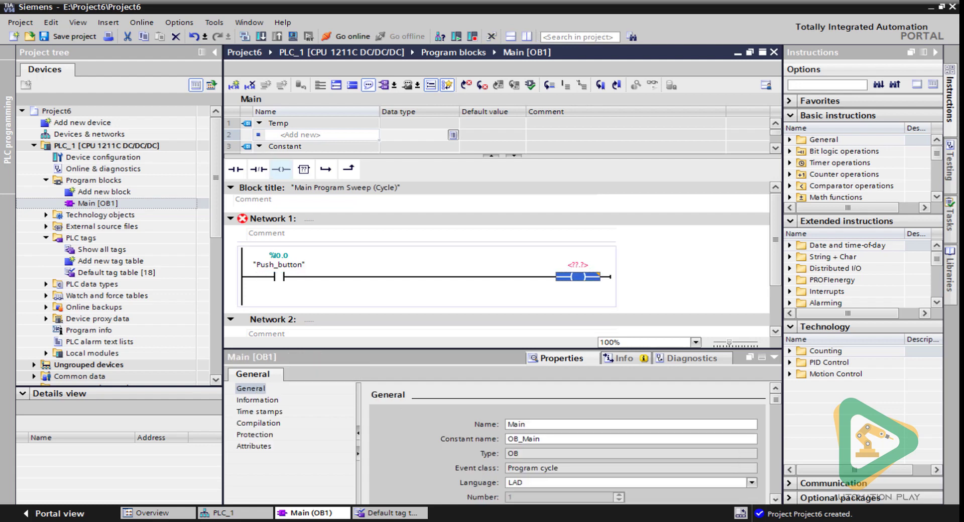
left_click(609, 265)
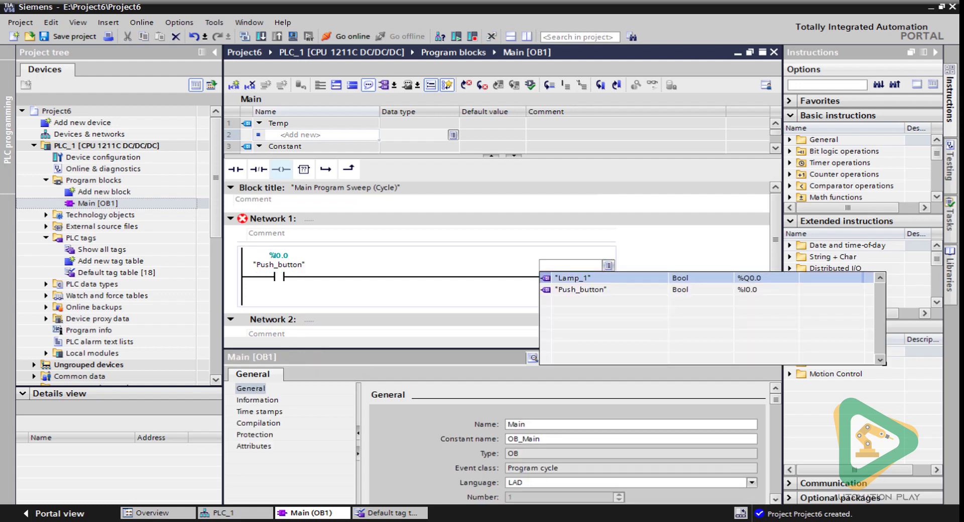
left_click(573, 278)
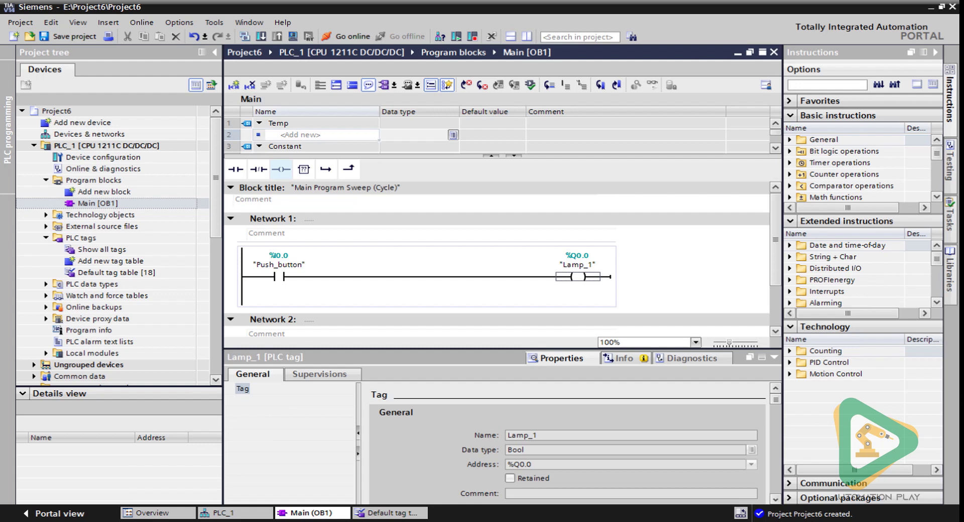
- Search for PLC_1 through the Intel(R) 82579LM Gigabit Network Connection and start loading the program to the device at 192.168.0.1
left_click(261, 36)
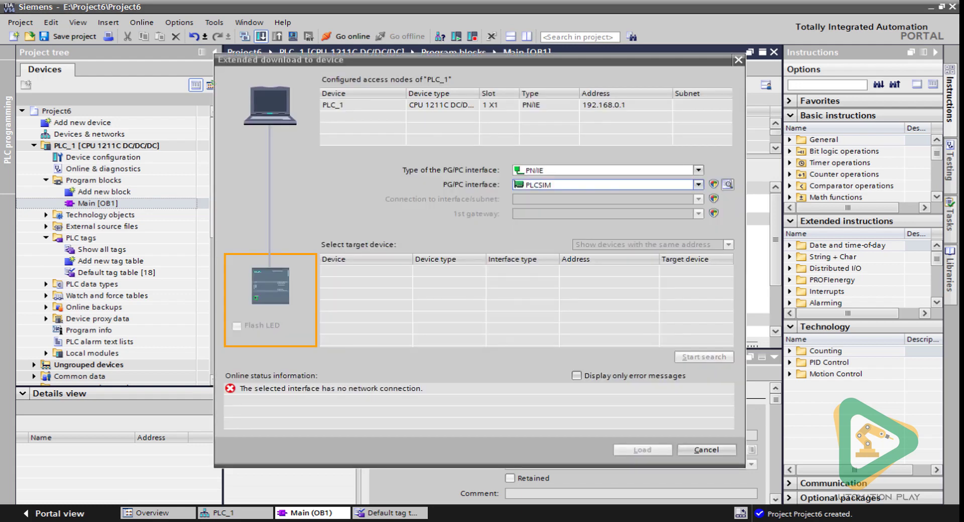
left_click(698, 185)
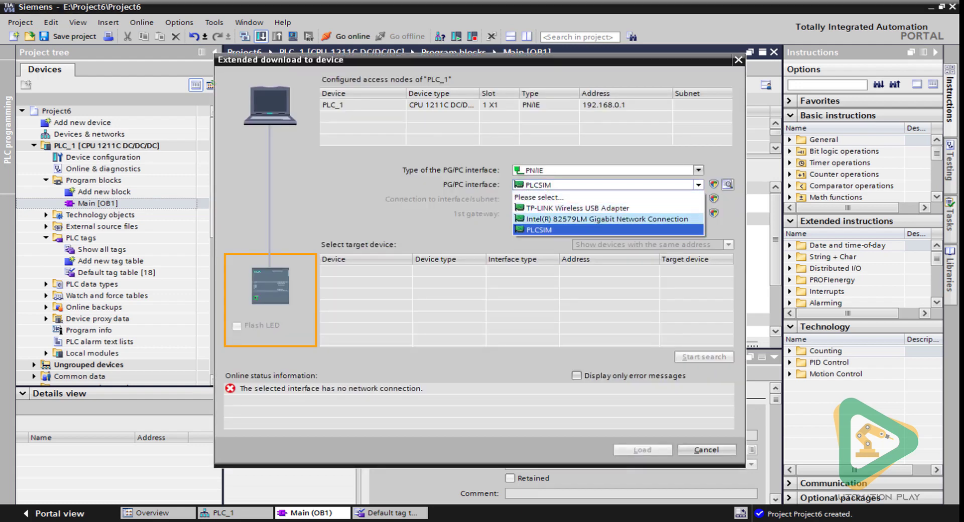
left_click(608, 219)
left_click(704, 357)
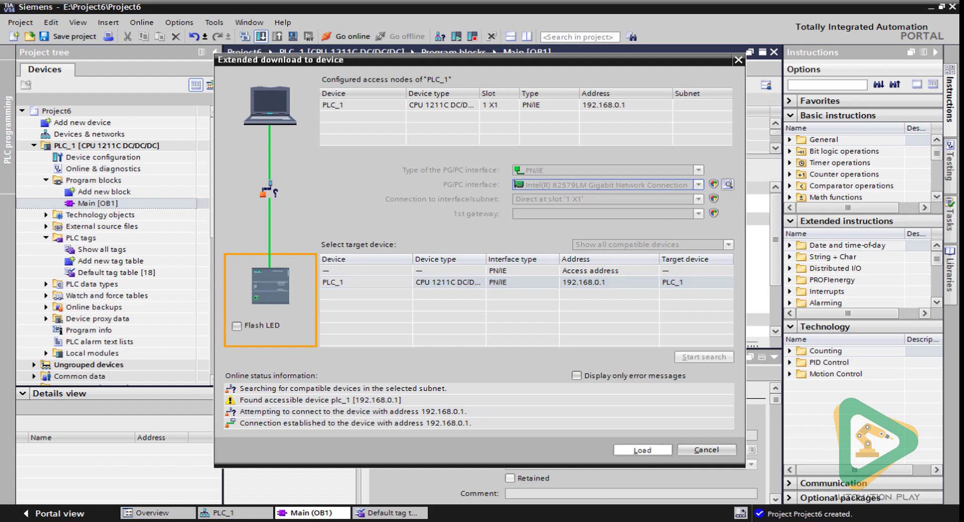
left_click(642, 450)
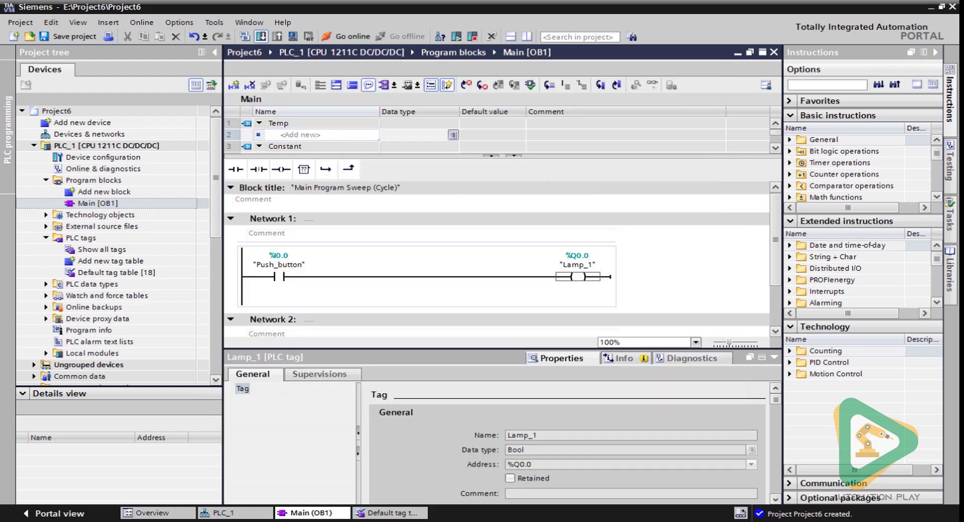